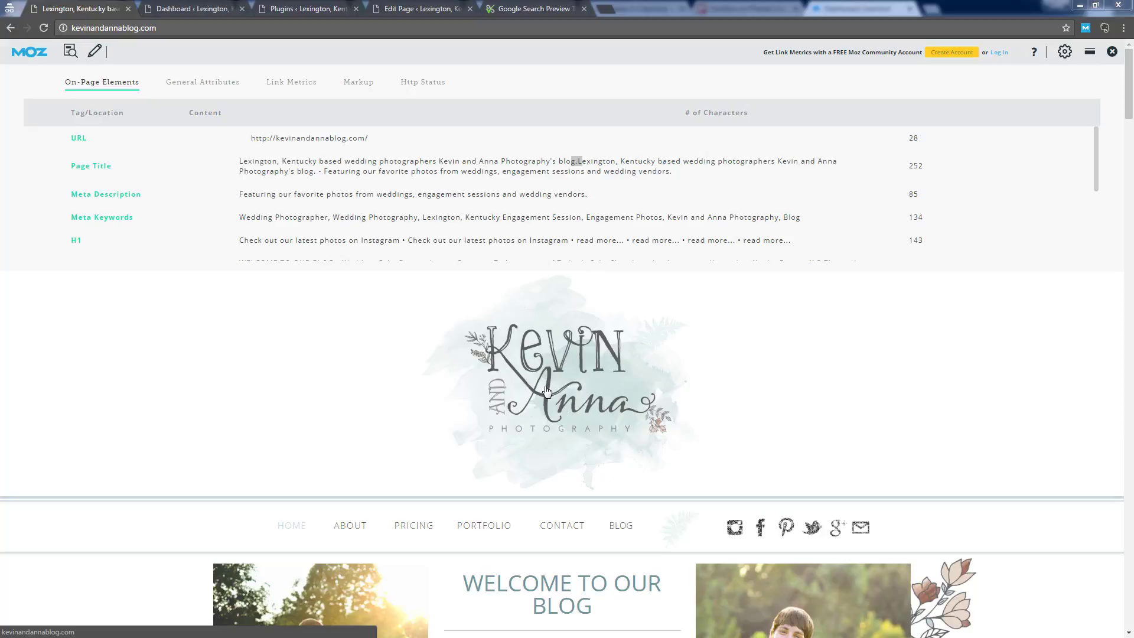
- Examine the blog home page's title in the on-page elements for the spot where its text repeats
left_click(581, 165)
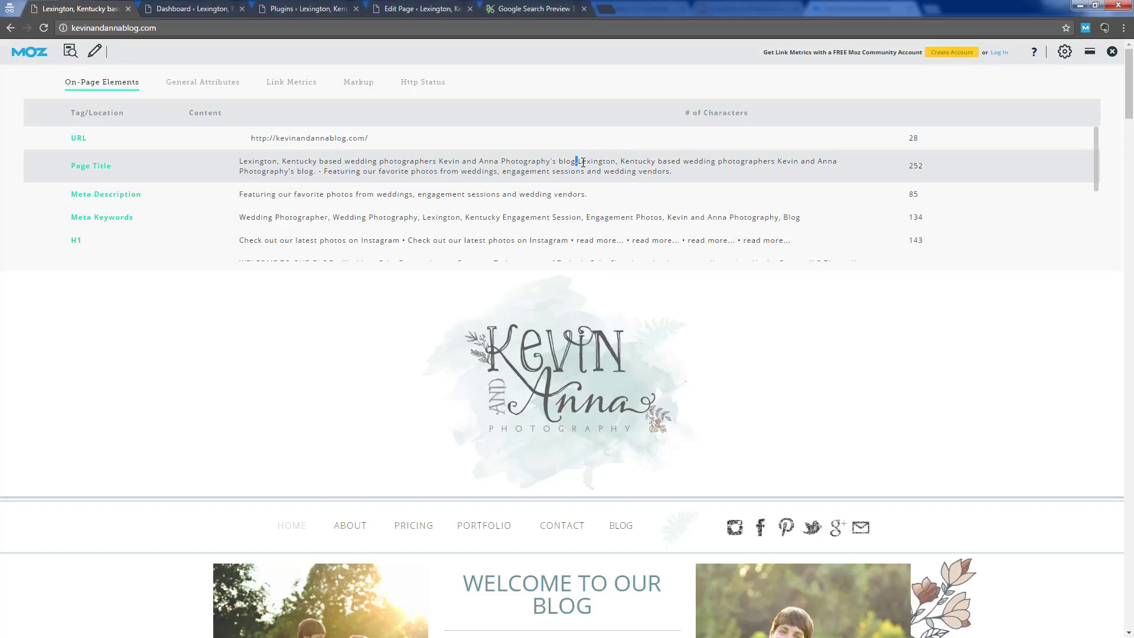
left_click_drag(572, 163, 570, 163)
left_click(605, 181)
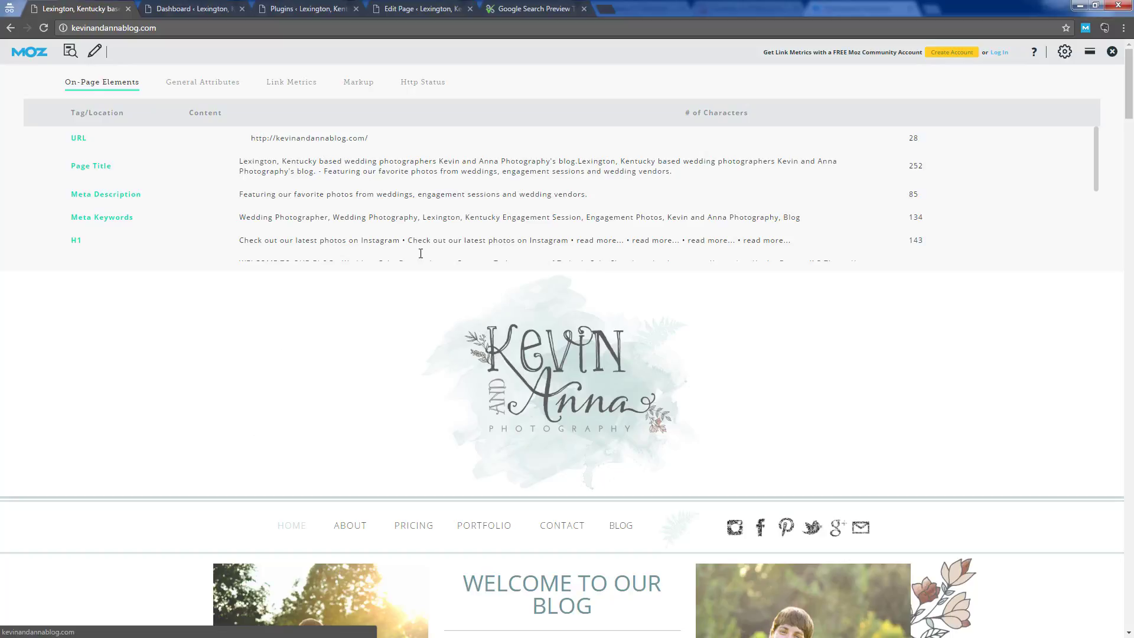
- Update the Yoast SEO plugin to version 4.1 from the installed plugins list in the WordPress admin
left_click(196, 8)
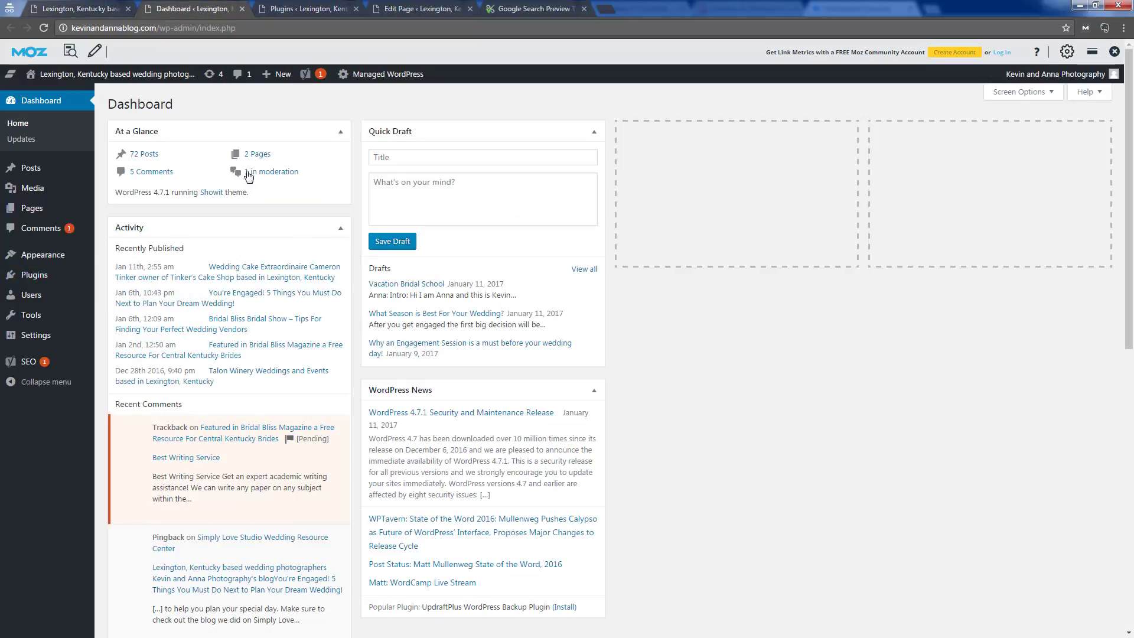
mouse_move(173, 468)
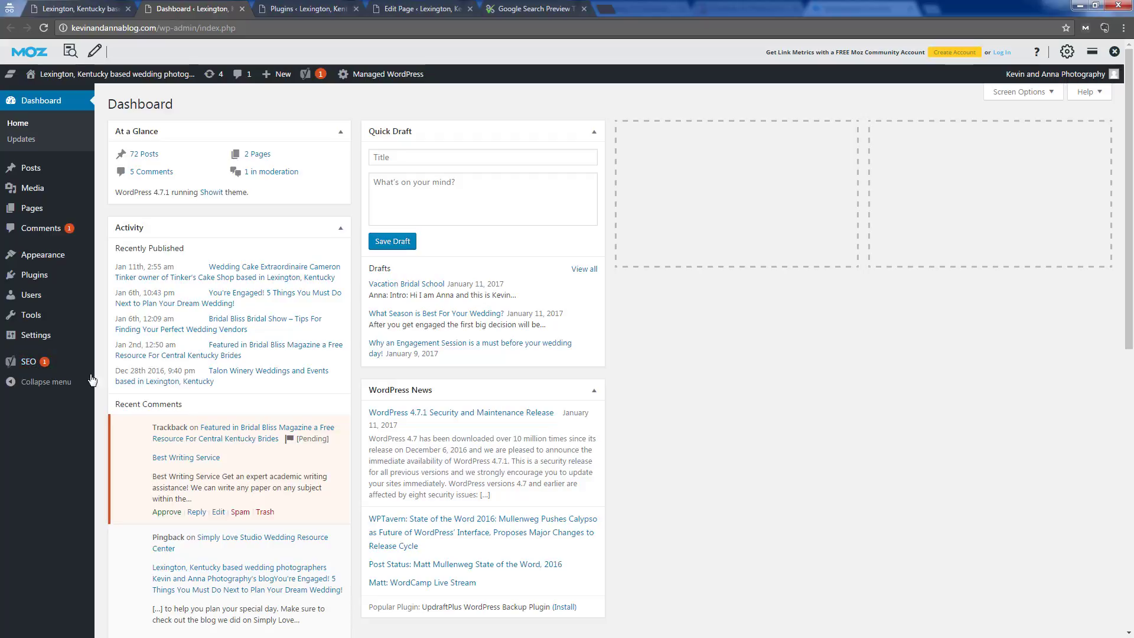
left_click(314, 5)
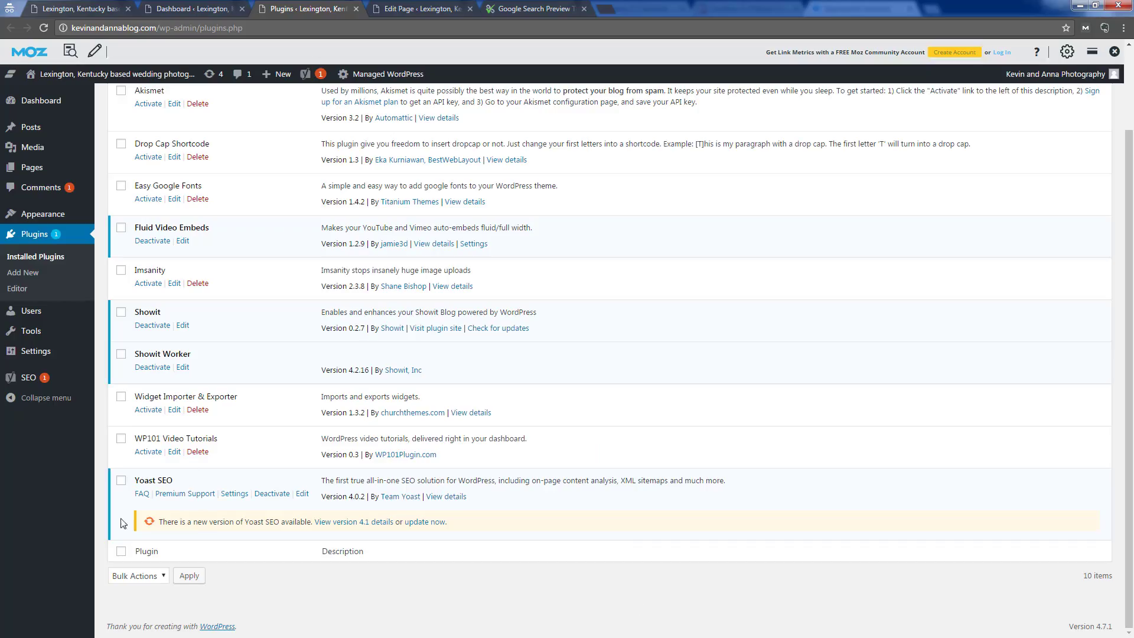
left_click(424, 523)
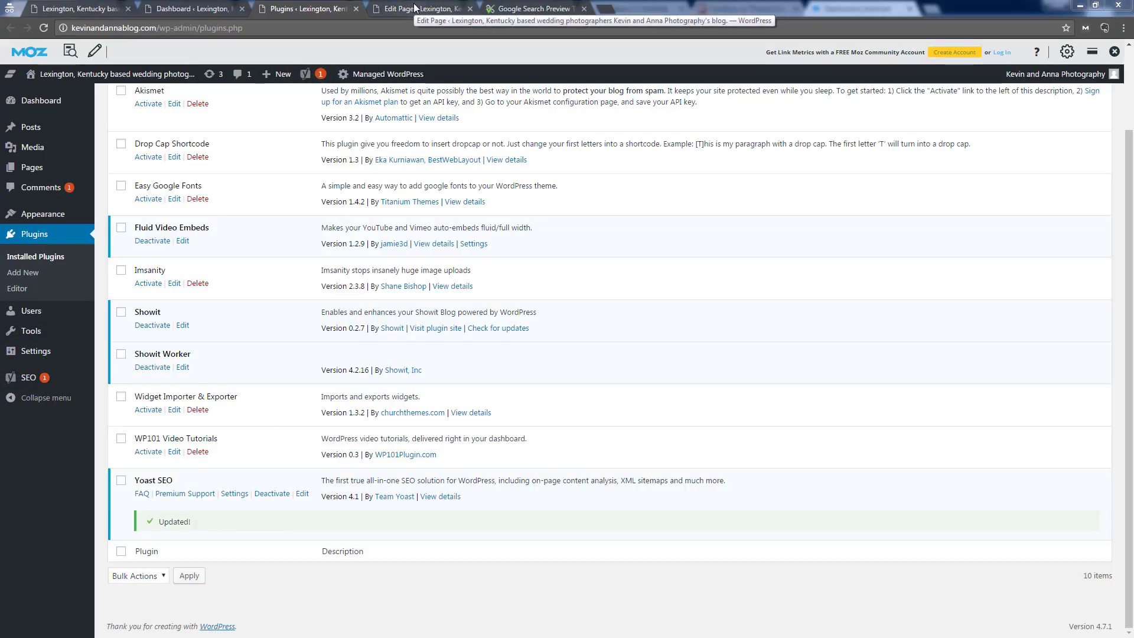
- Enable Force rewrite titles in Yoast SEO's general Titles & Metas settings and save the changes
mouse_move(25, 380)
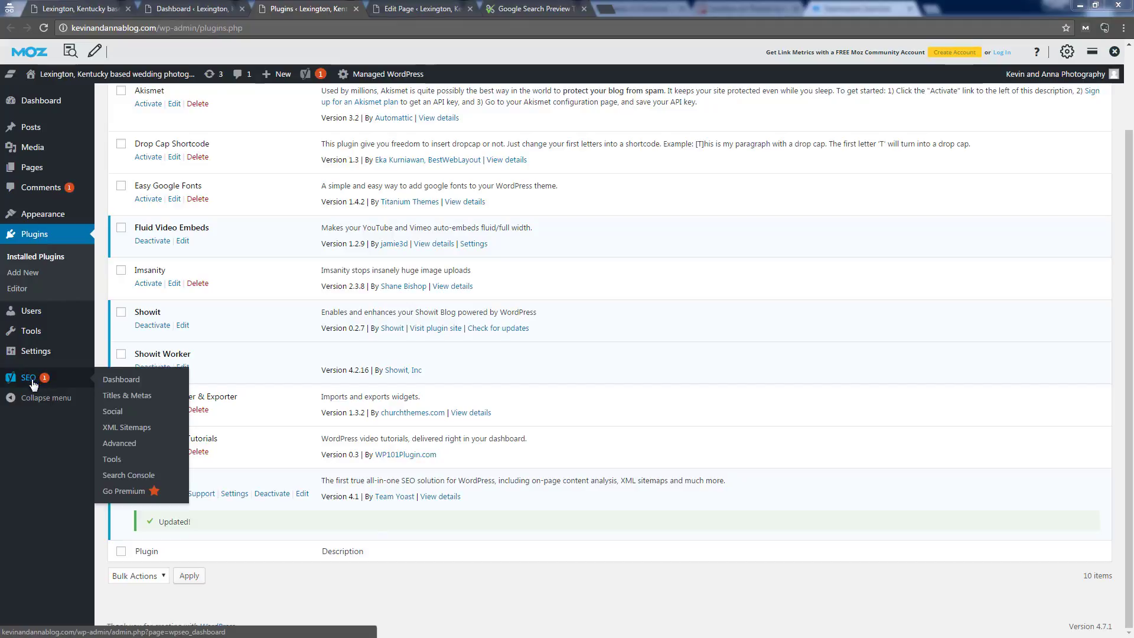
left_click(127, 396)
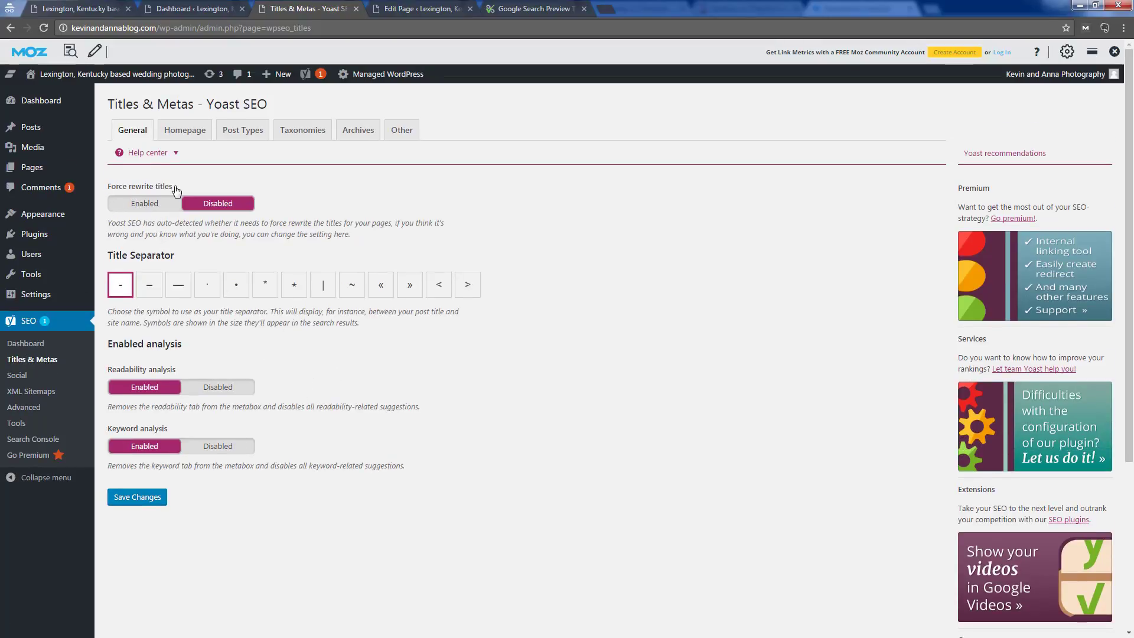
left_click(144, 207)
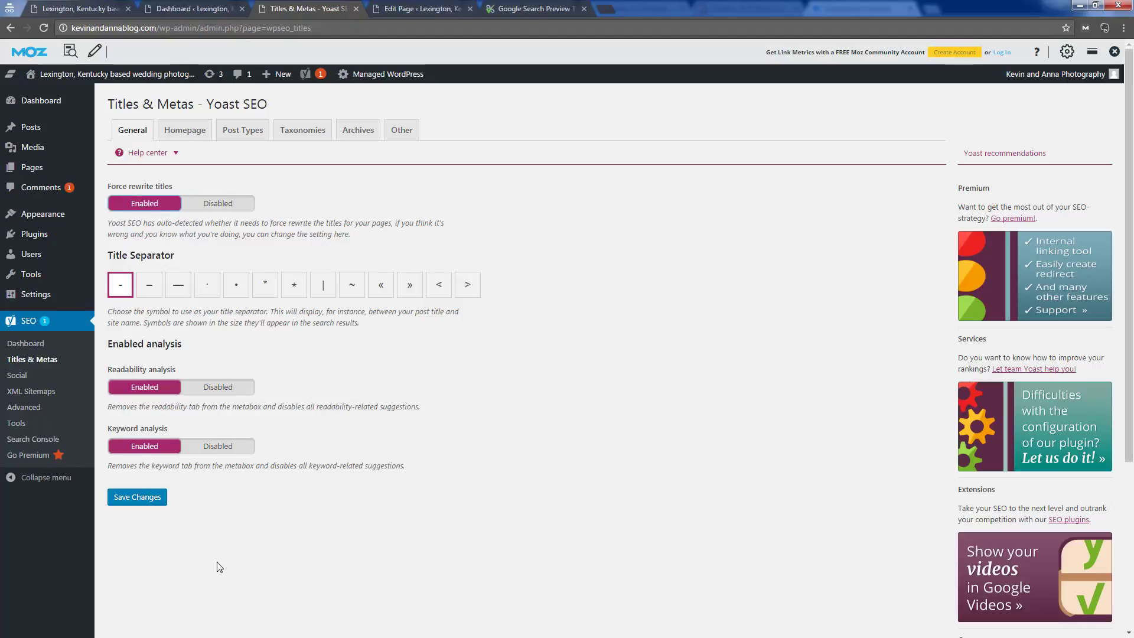
left_click(118, 500)
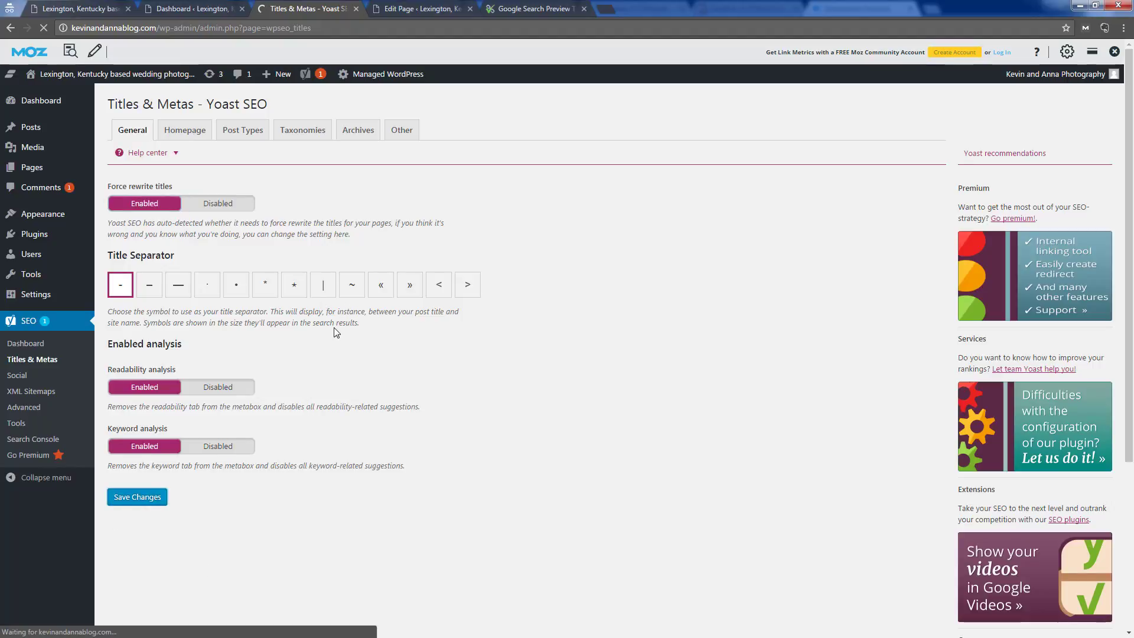
- Open the Blog page for editing from the pages list and expand its Yoast SEO snippet editor
left_click(417, 8)
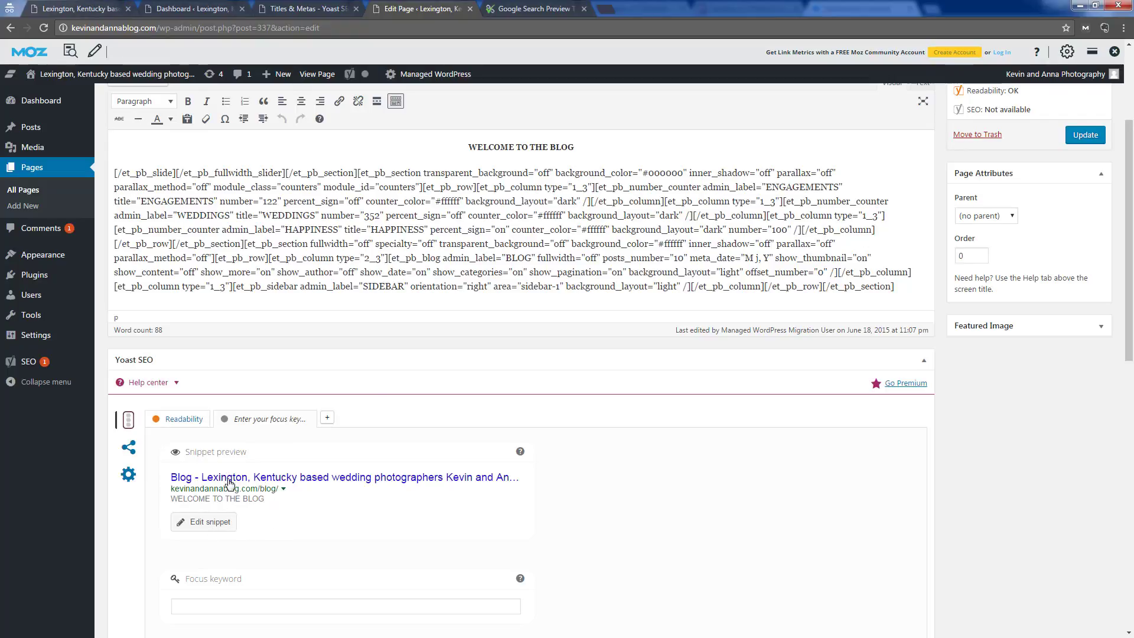
scroll(372, 467, "up", 3)
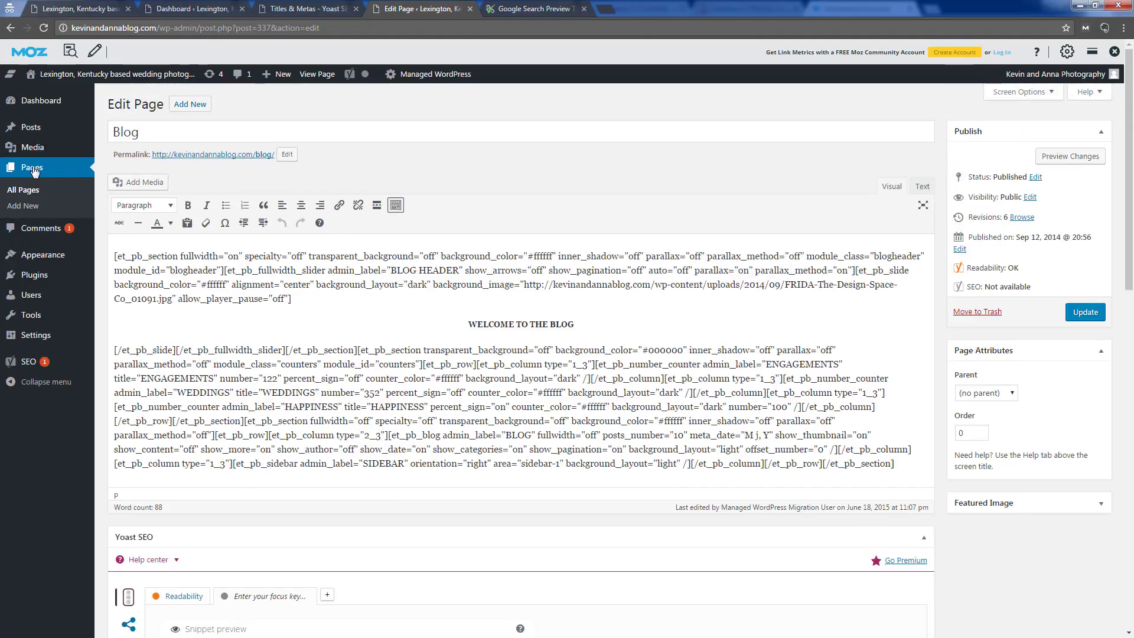
left_click(33, 170)
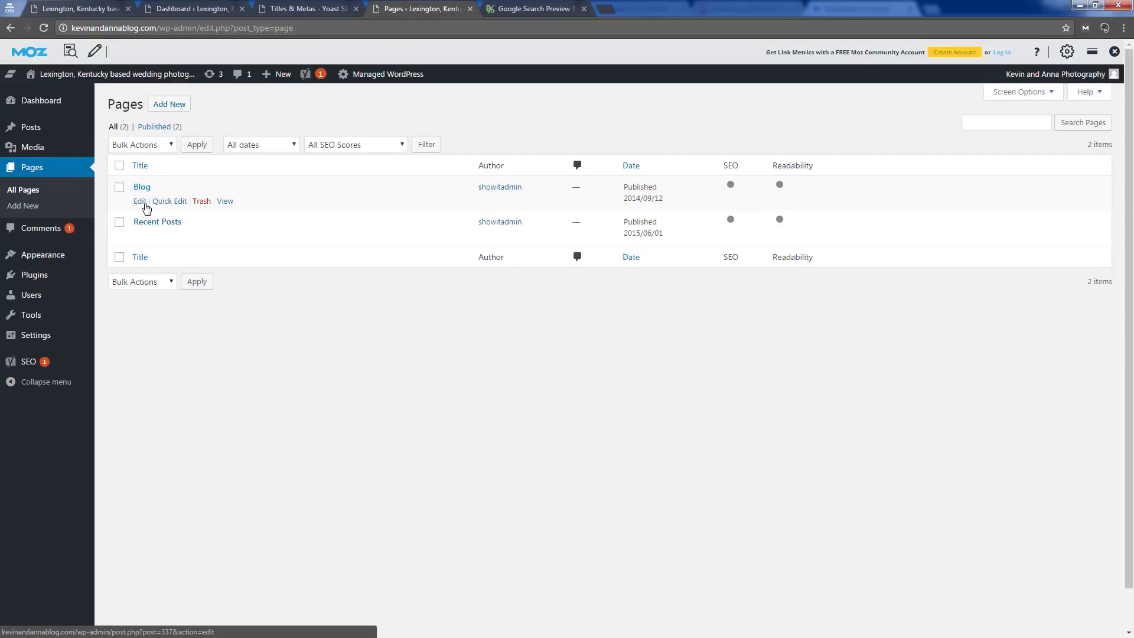
left_click(140, 202)
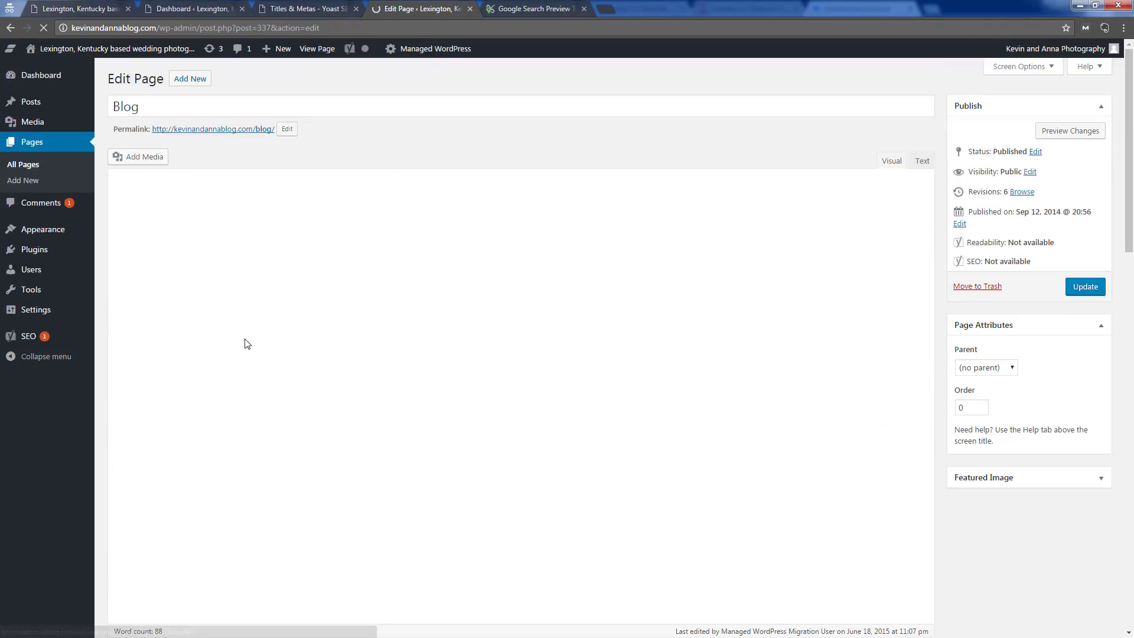
scroll(236, 419, "down", 4)
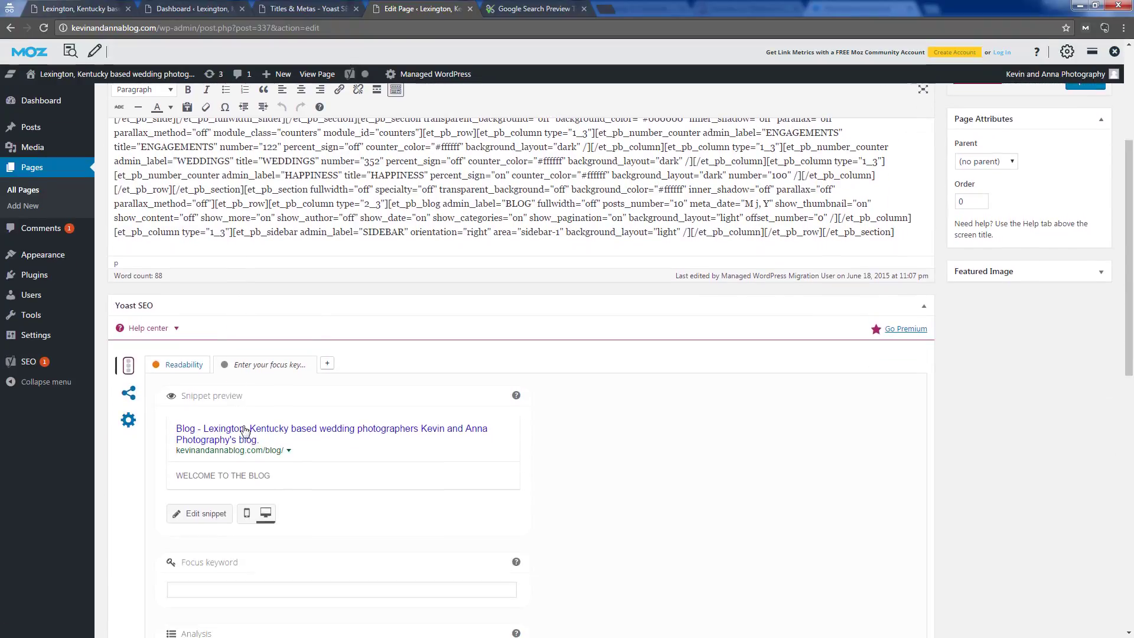
left_click(202, 511)
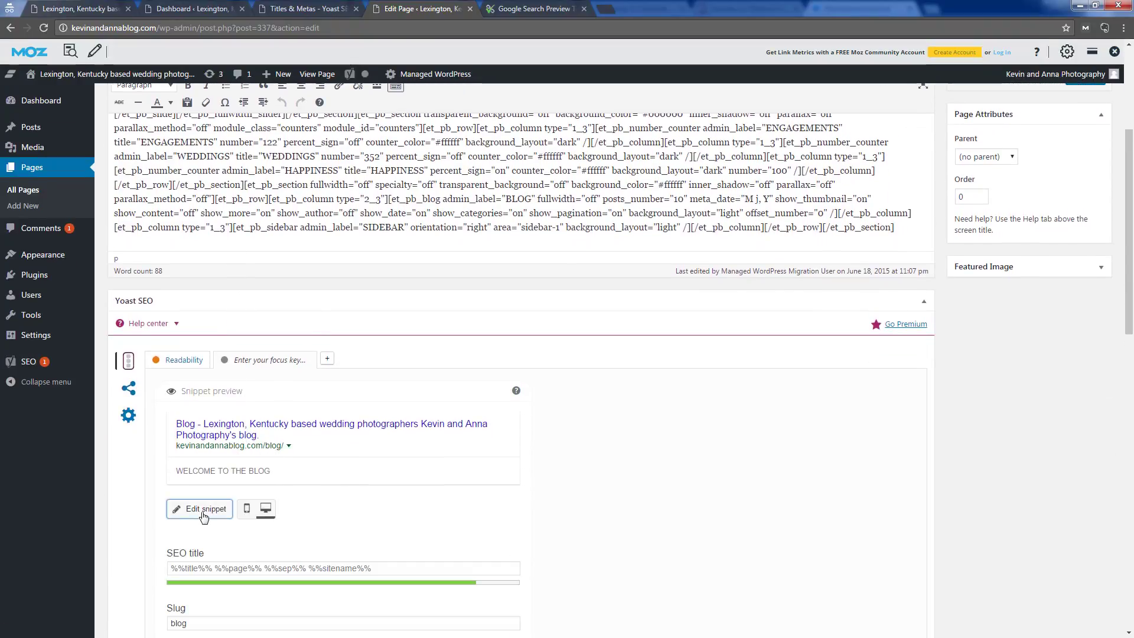
scroll(171, 501, "down", 1)
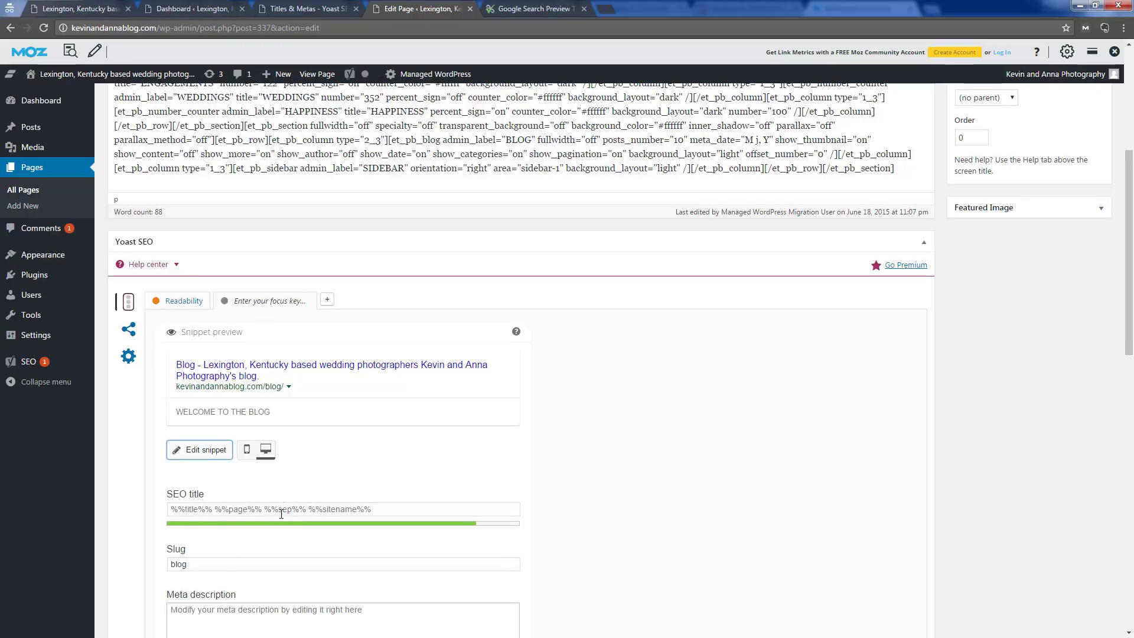
- Reload the blog home page and inspect the page title in its on-page elements
left_click(78, 8)
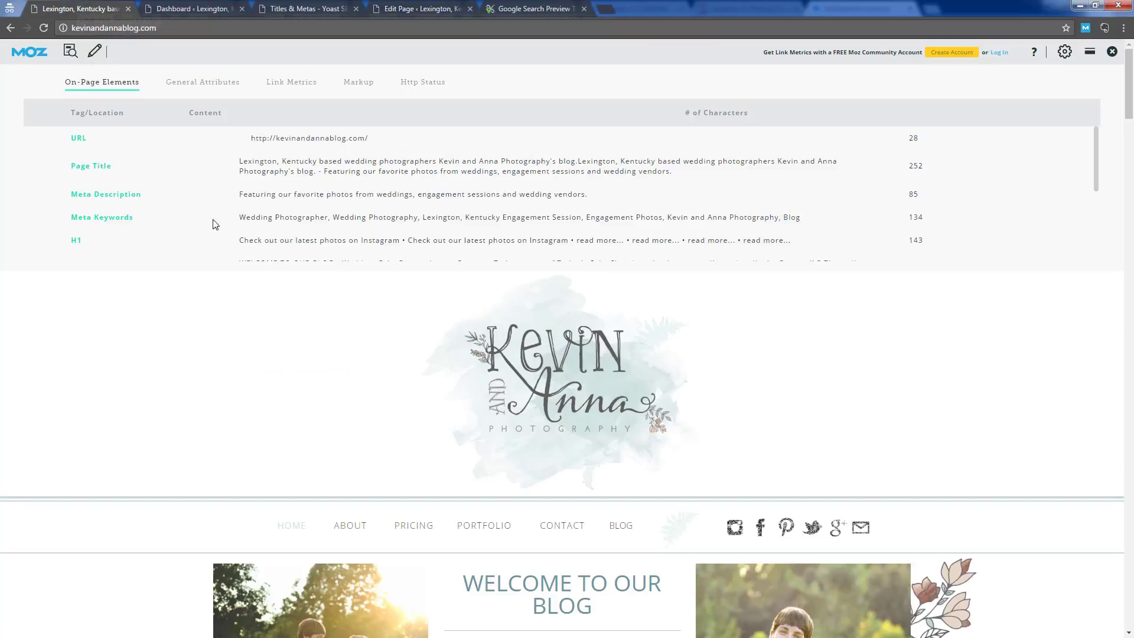
left_click(45, 27)
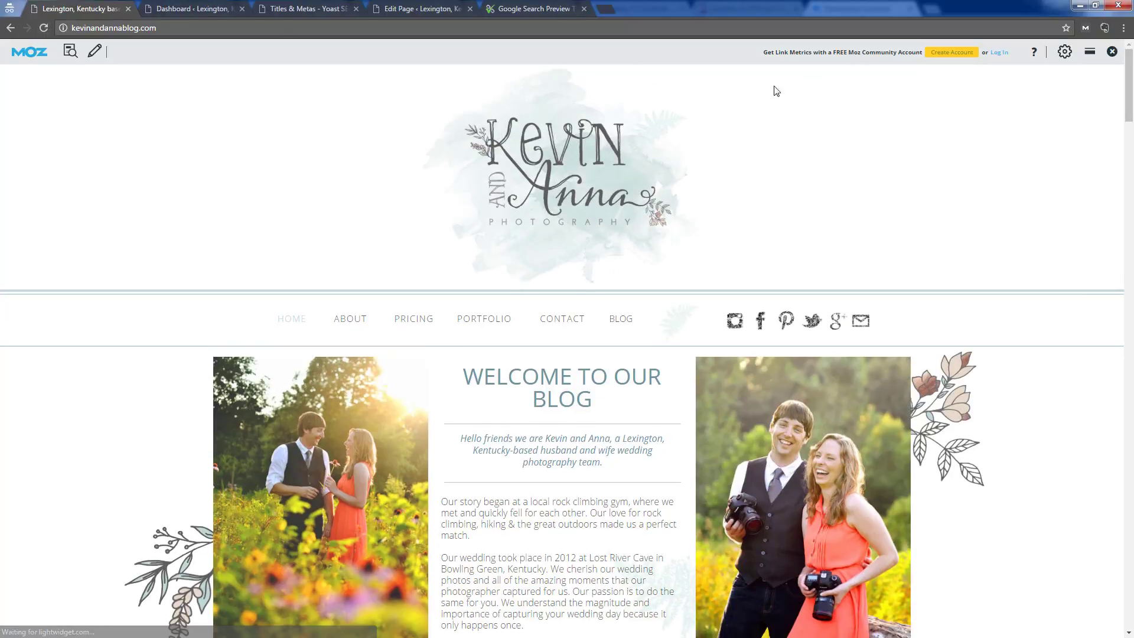
left_click(70, 51)
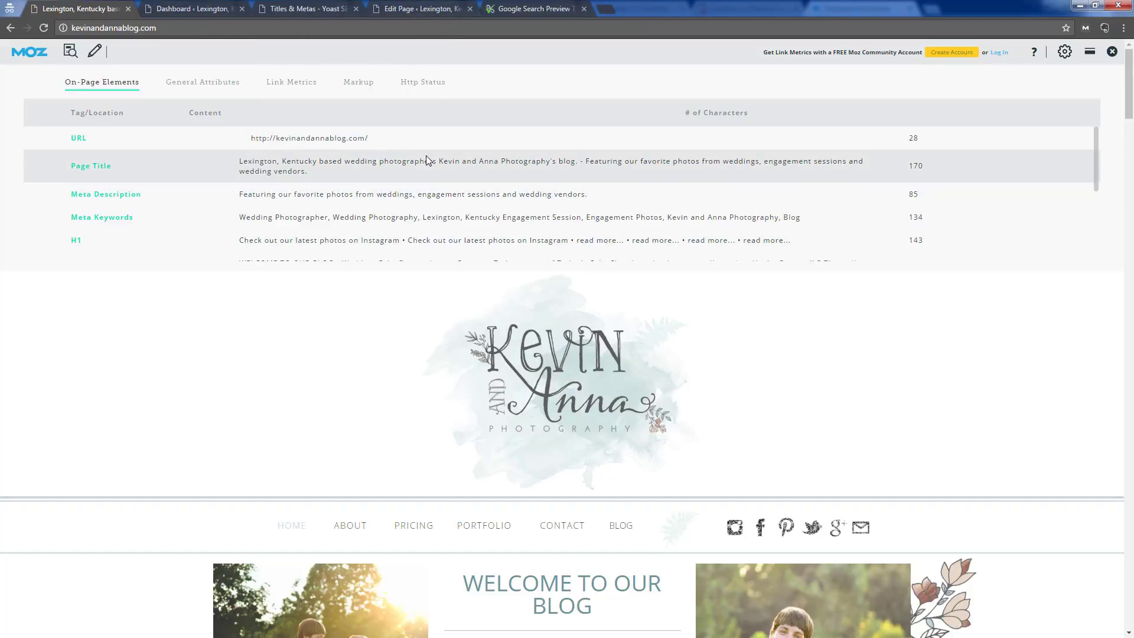
- Review the drafted page title and meta description in the Google Search Preview Tool, including the length limits, "husband and wife" and "Lexington KY"
left_click(525, 9)
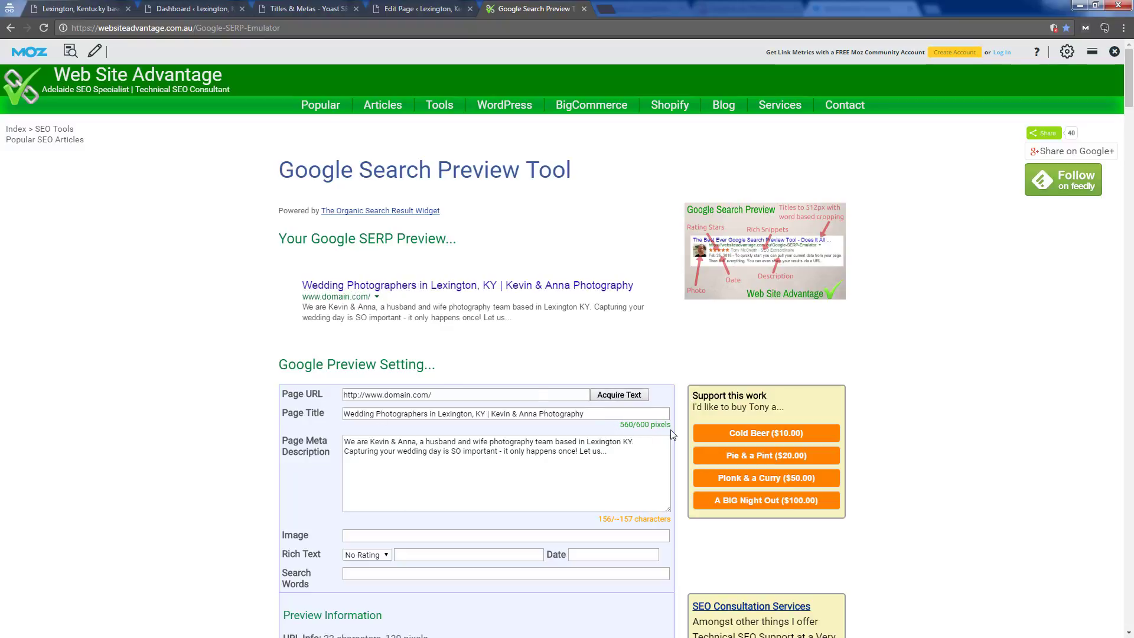
mouse_move(670, 433)
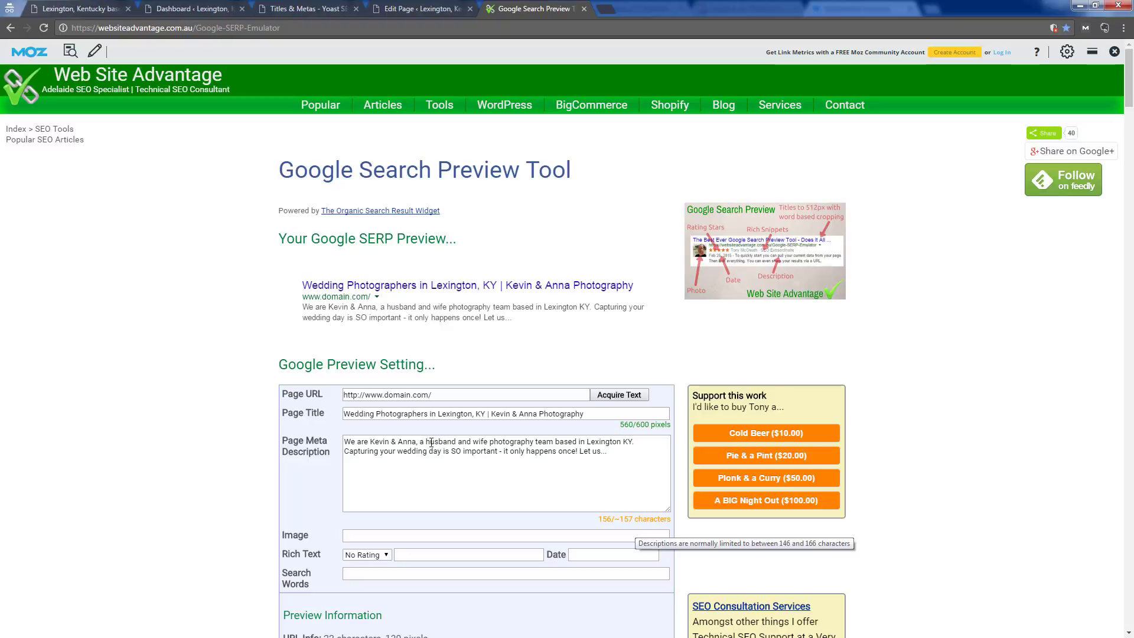
left_click_drag(426, 442, 492, 440)
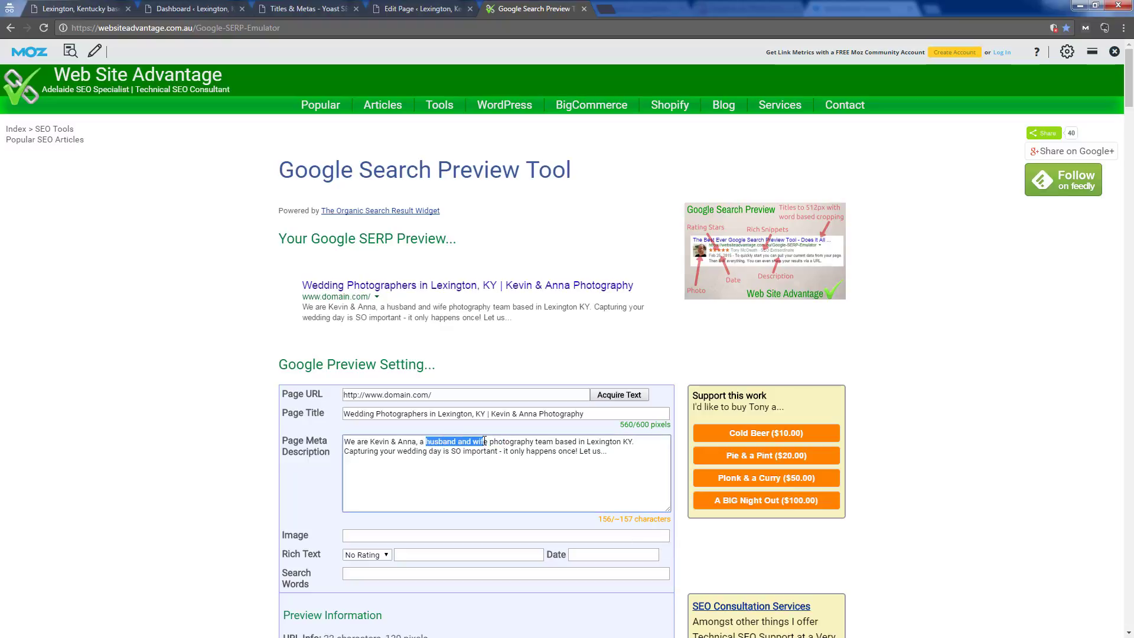
left_click_drag(587, 442, 632, 441)
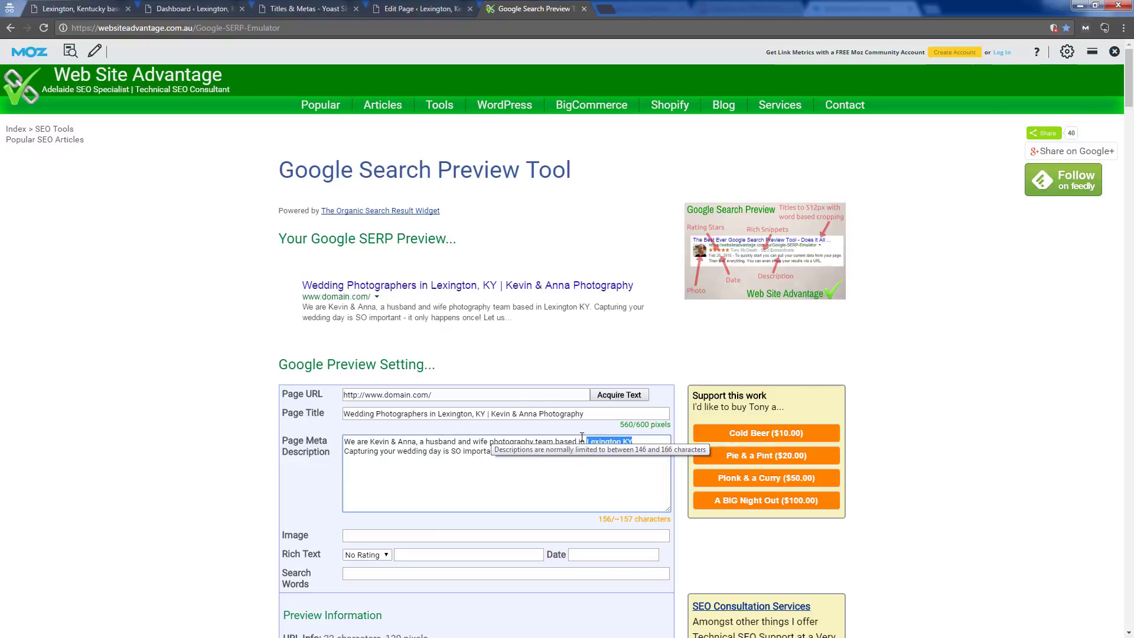
- Copy "Wedding Photographers in Lexington, KY | Kevin & Anna Photography" from the preview tool's page title into the Blog page's SEO title
left_click_drag(584, 413, 325, 428)
key("ctrl+c")
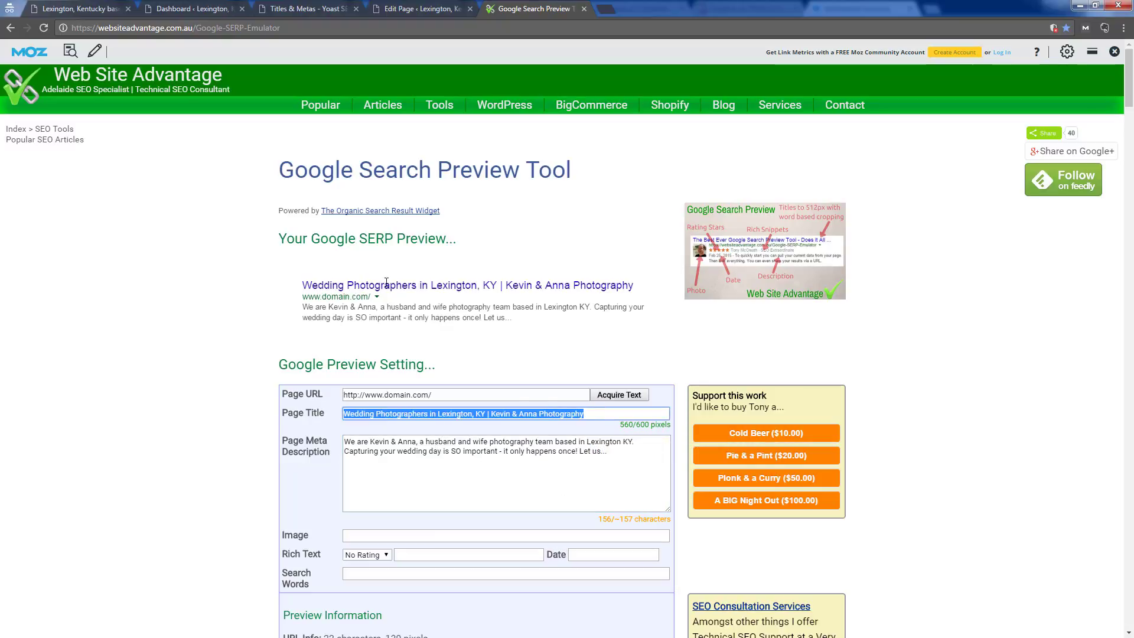
left_click(415, 9)
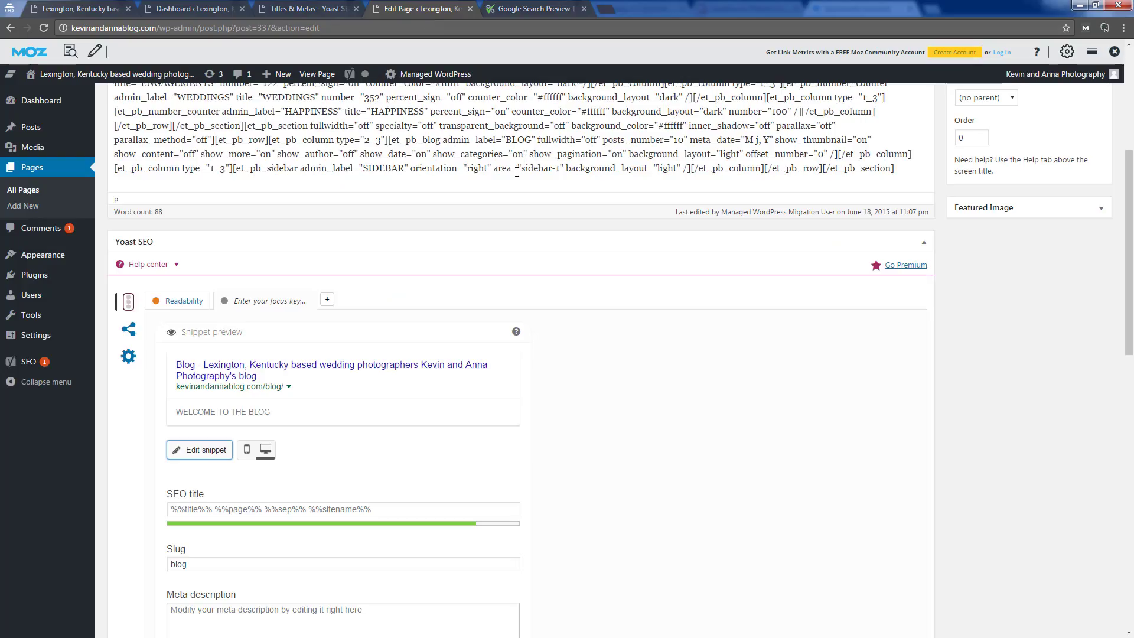
left_click(210, 452)
left_click(220, 453)
scroll(419, 431, "down", 2)
left_click(401, 390)
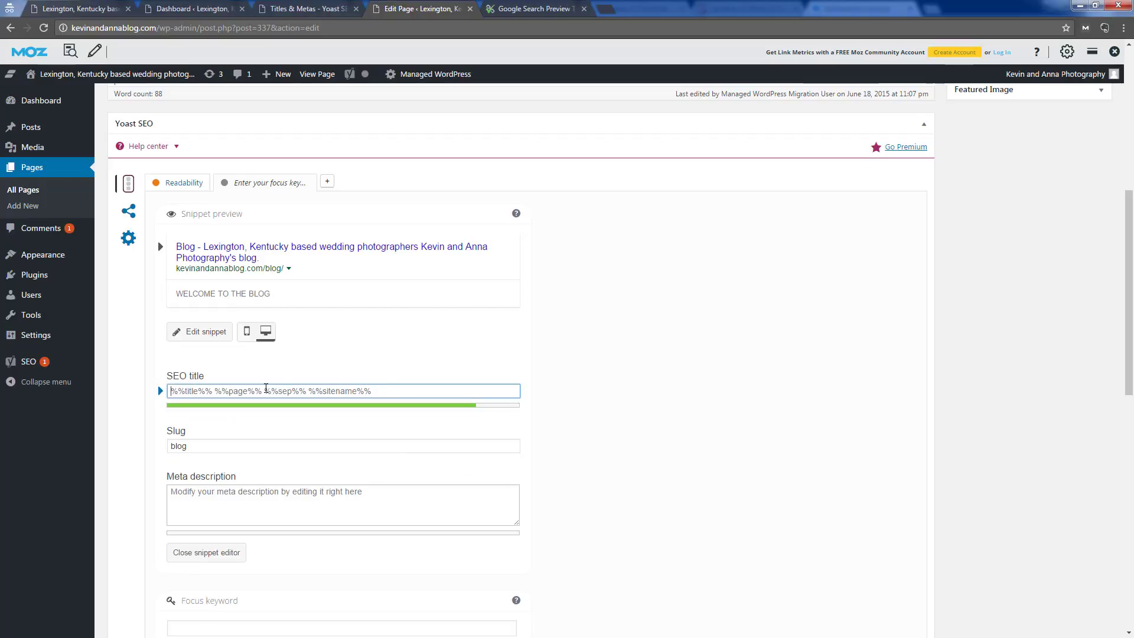
key("ctrl+a")
key("ctrl+v")
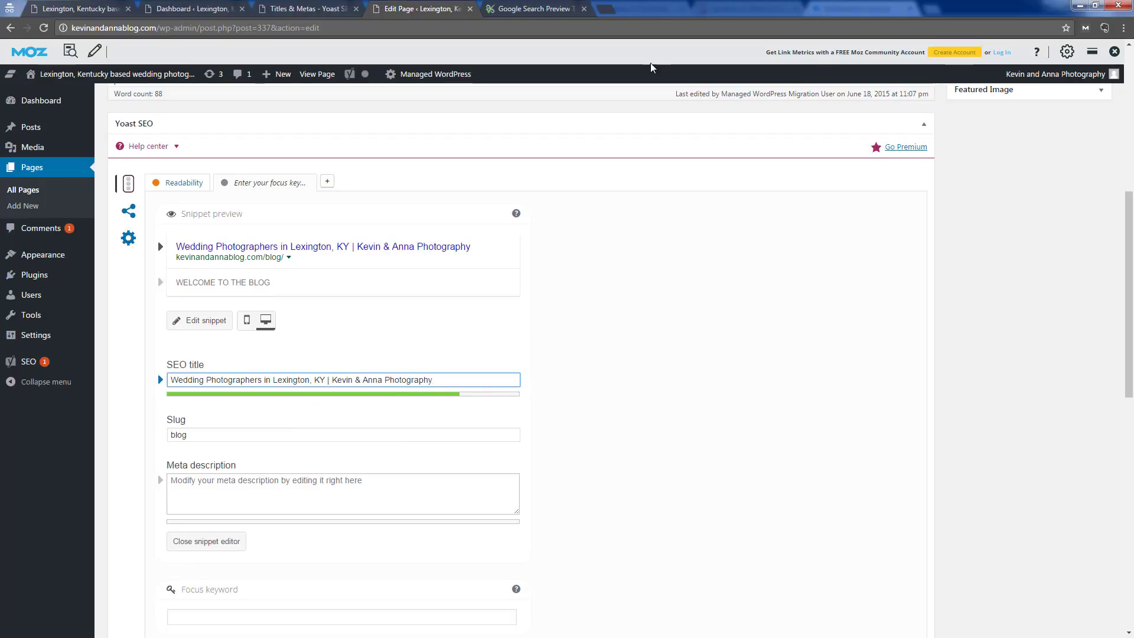
- Copy the drafted meta description from the Google Search Preview Tool into the Blog page's meta description and close the snippet editor
left_click(534, 7)
left_click_drag(638, 455, 285, 447)
key("ctrl+c")
left_click(434, 8)
left_click(363, 500)
key("ctrl+v")
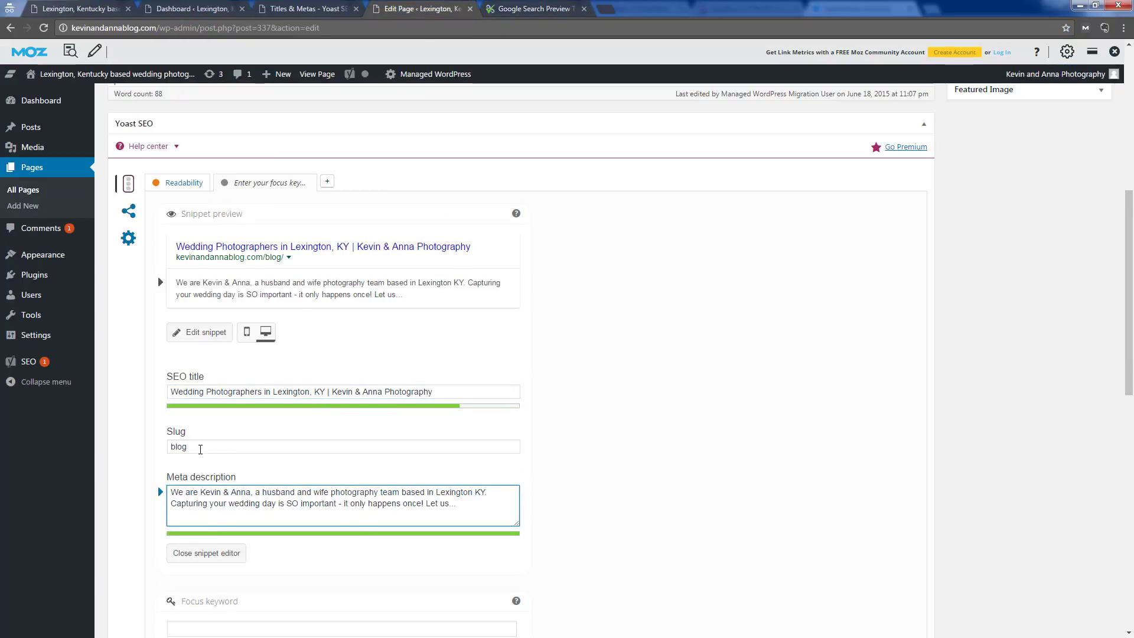
scroll(207, 450, "down", 1)
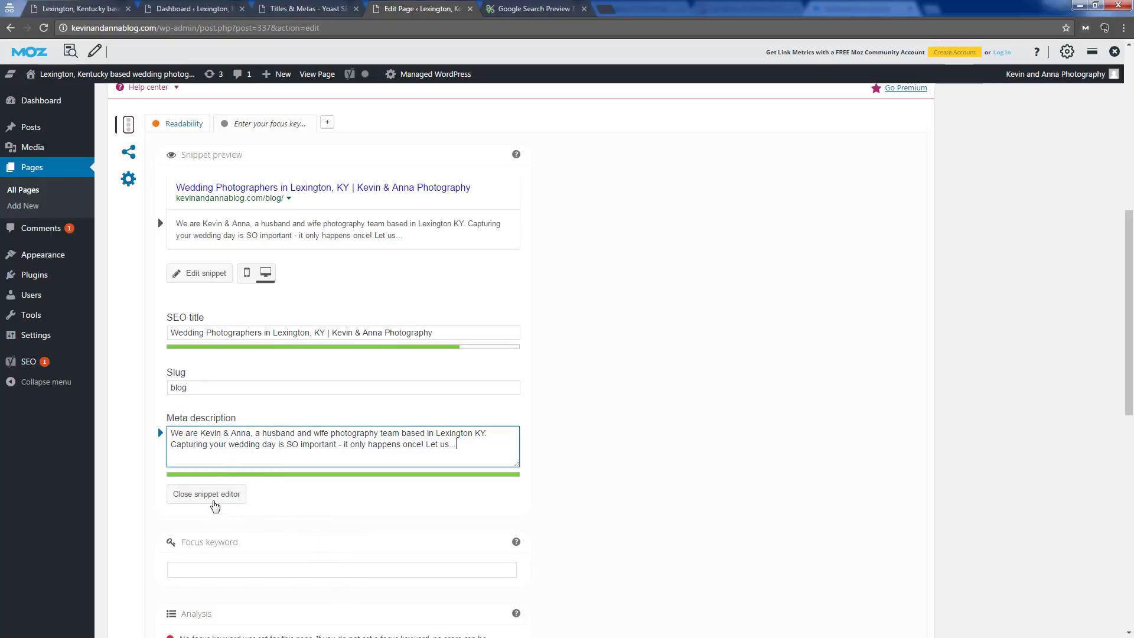
left_click(218, 493)
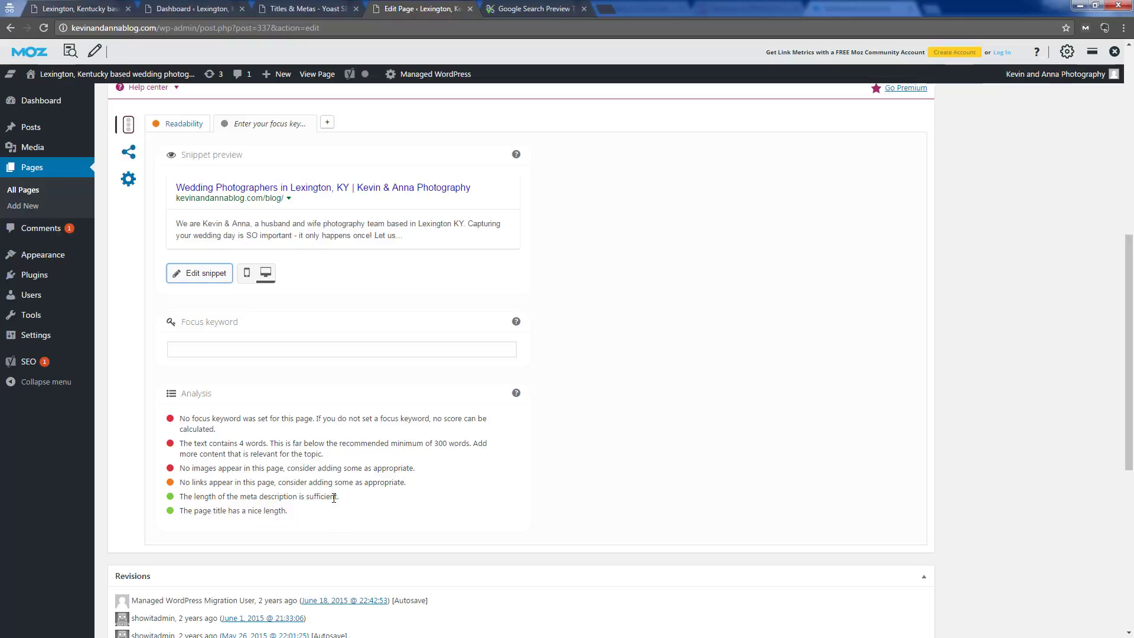
- Update the Blog page to save its new SEO snippet and return to the live blog home page
scroll(335, 494, "down", 2)
scroll(496, 531, "up", 10)
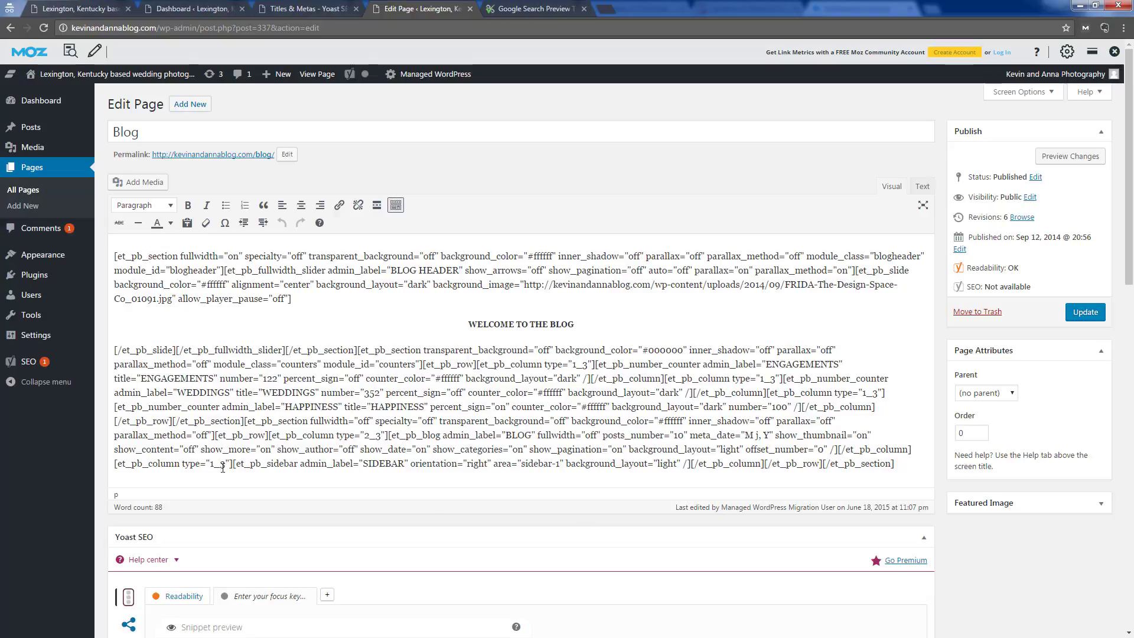
scroll(354, 529, "down", 2)
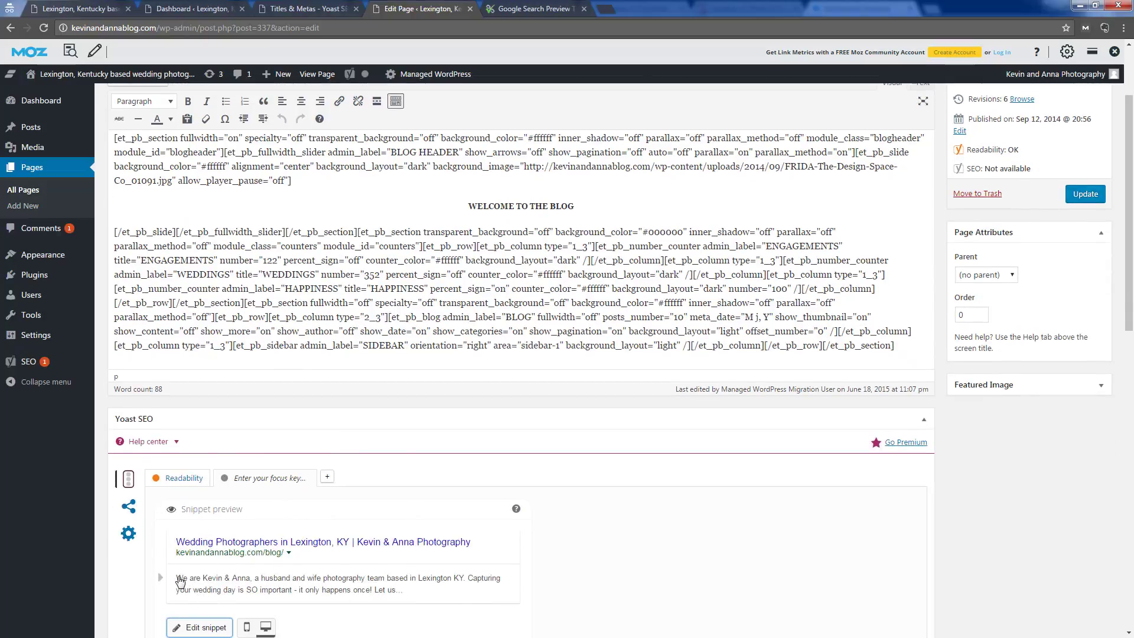
left_click(1086, 197)
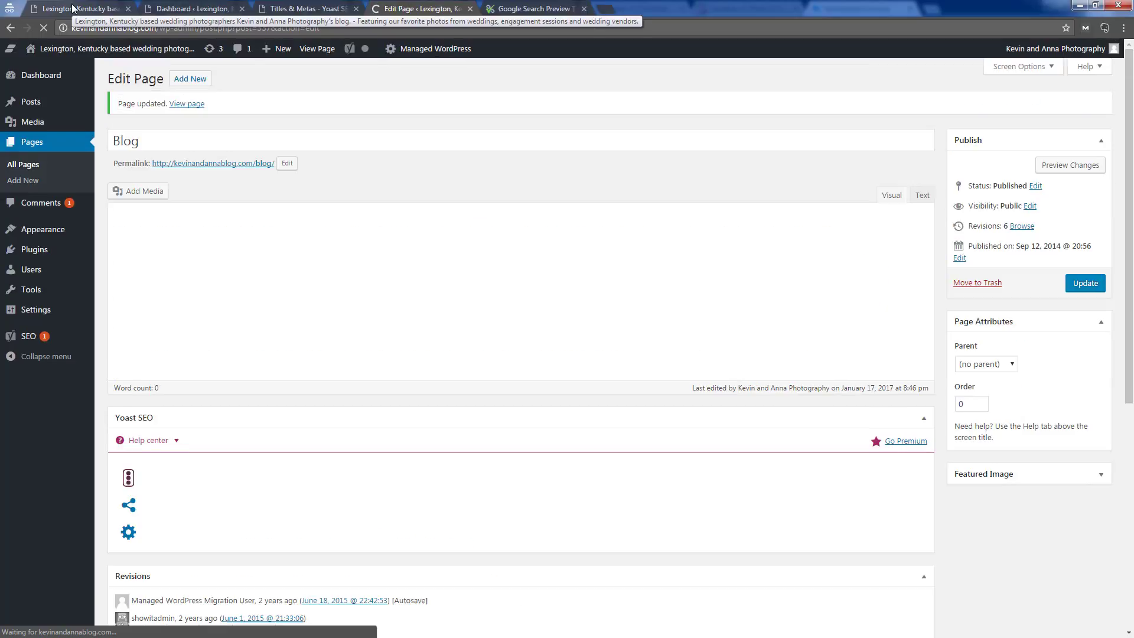
left_click(72, 8)
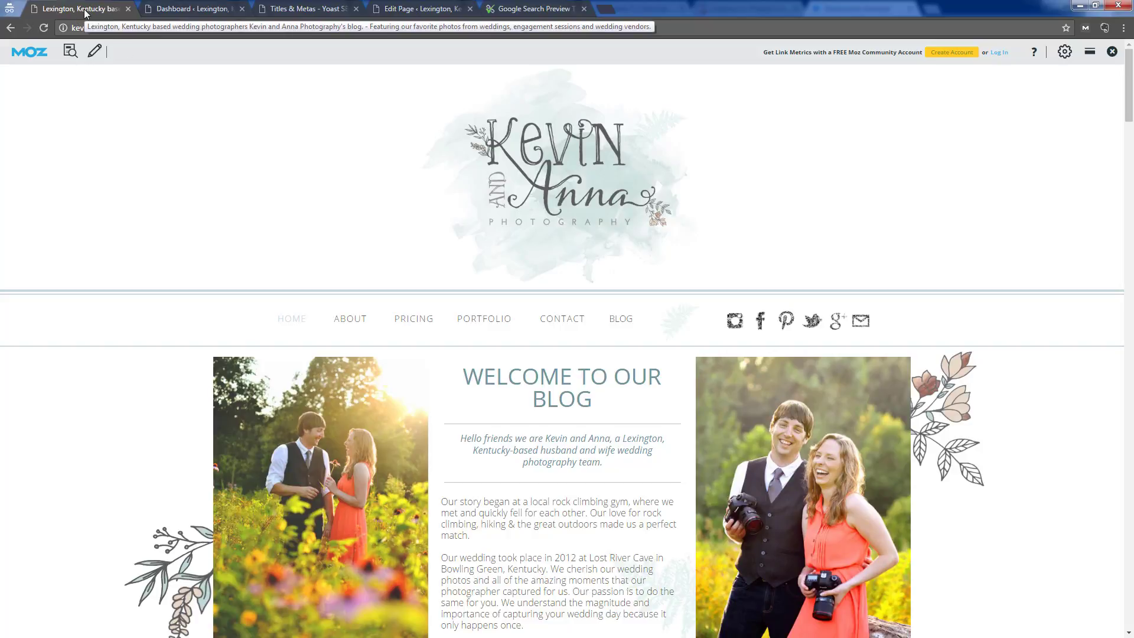
- Inspect the blog home page's on-page elements with MozBar, reload the page, and inspect its title and meta description again
left_click(71, 53)
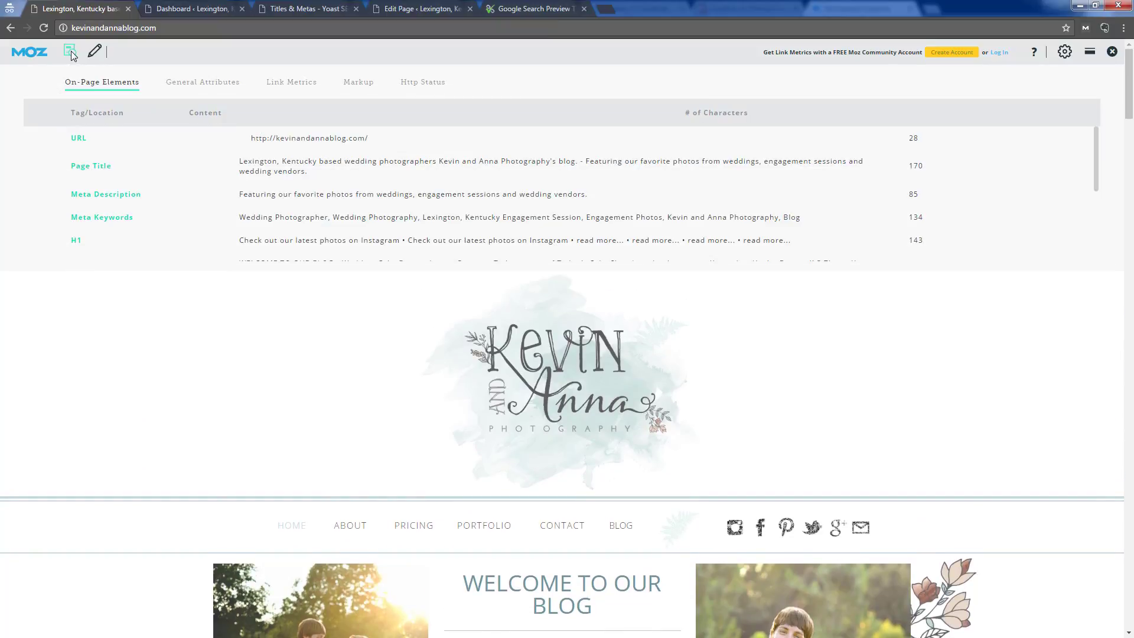
left_click(48, 30)
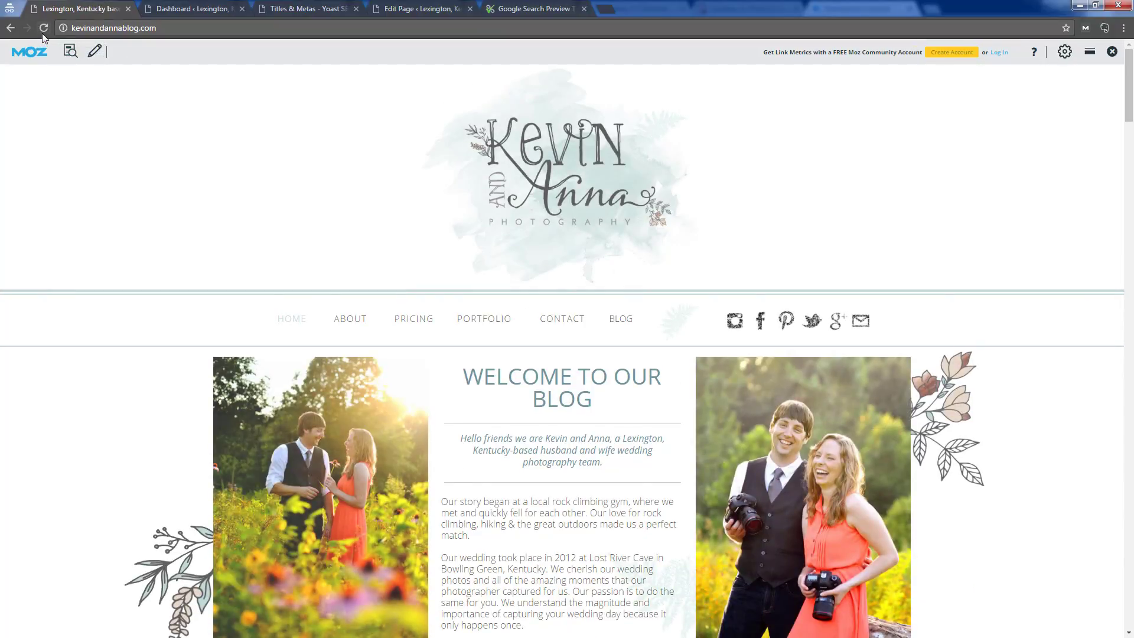
left_click(69, 59)
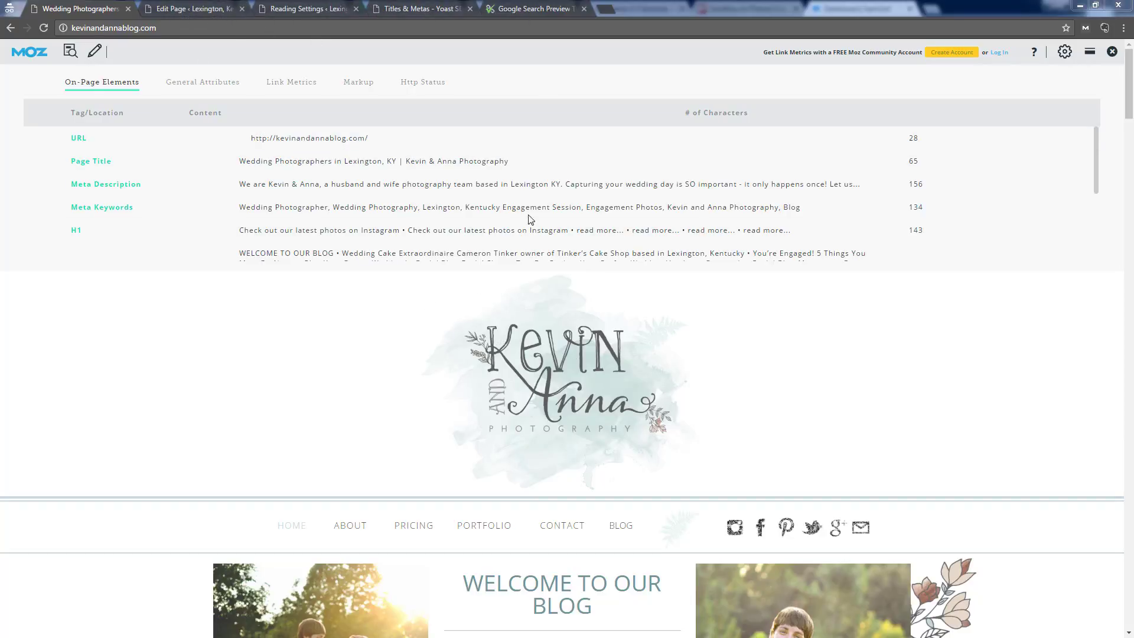
- Review the Yoast homepage title and meta description templates and the front page display setting against the live blog's on-page elements
left_click(425, 8)
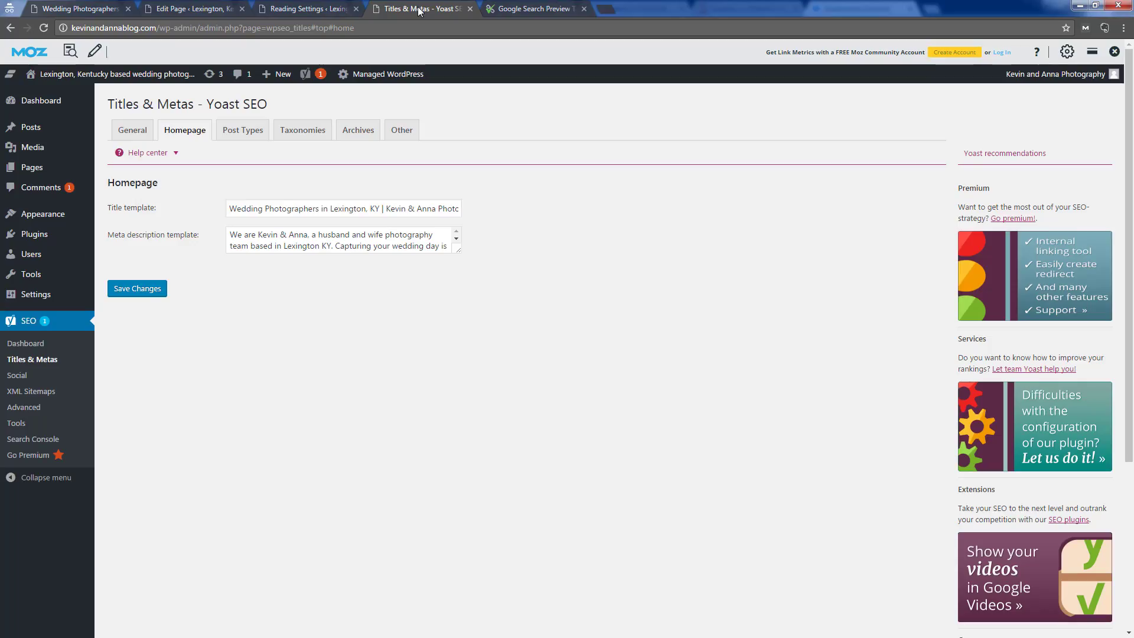
left_click(335, 6)
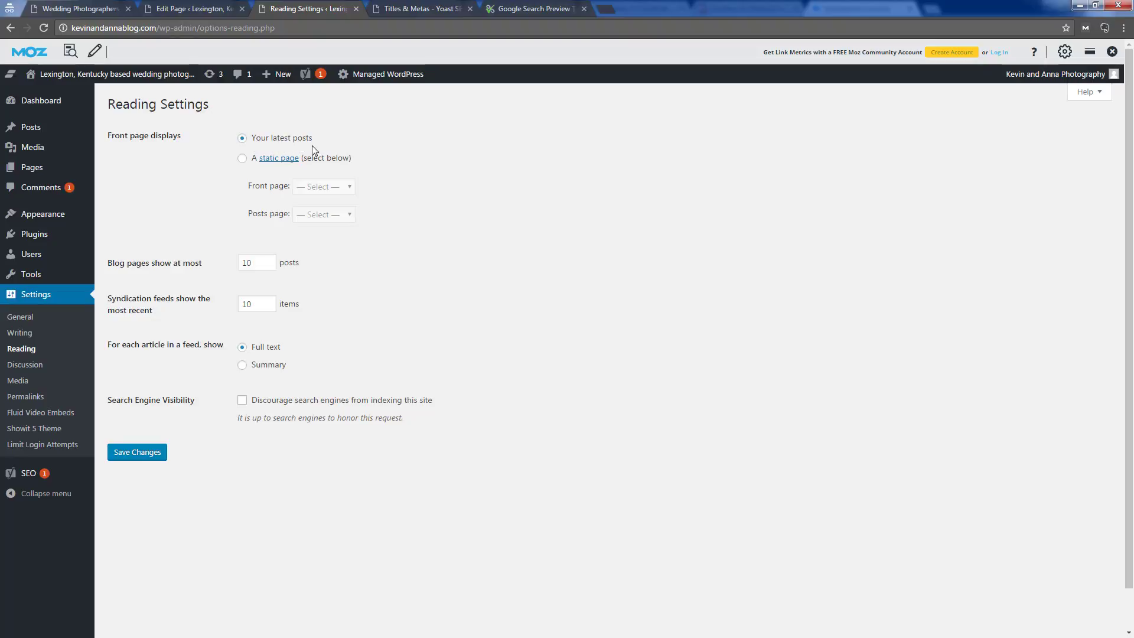
left_click(84, 10)
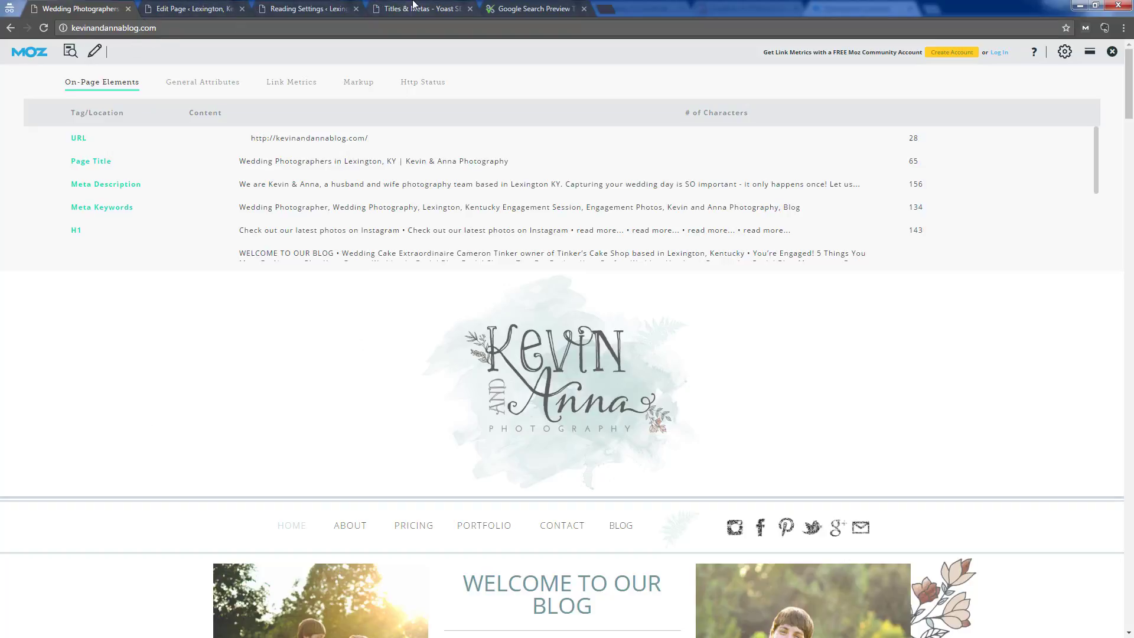
- Examine the pages offered for a static front page in Reading Settings and return the front page display to Your latest posts
left_click(314, 7)
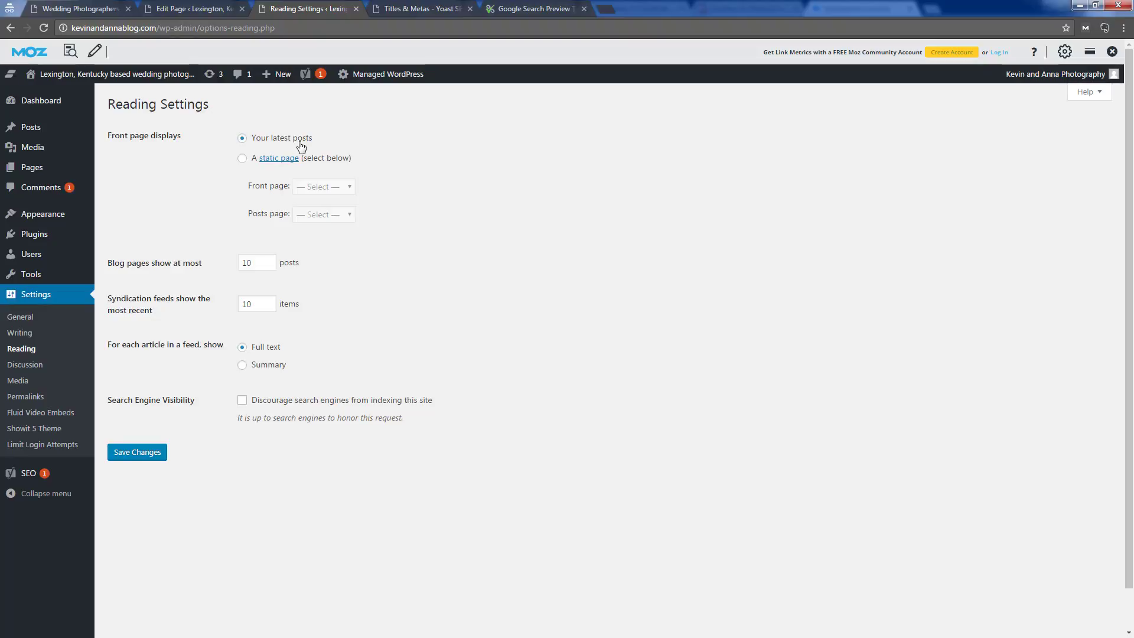
left_click(242, 160)
left_click(317, 187)
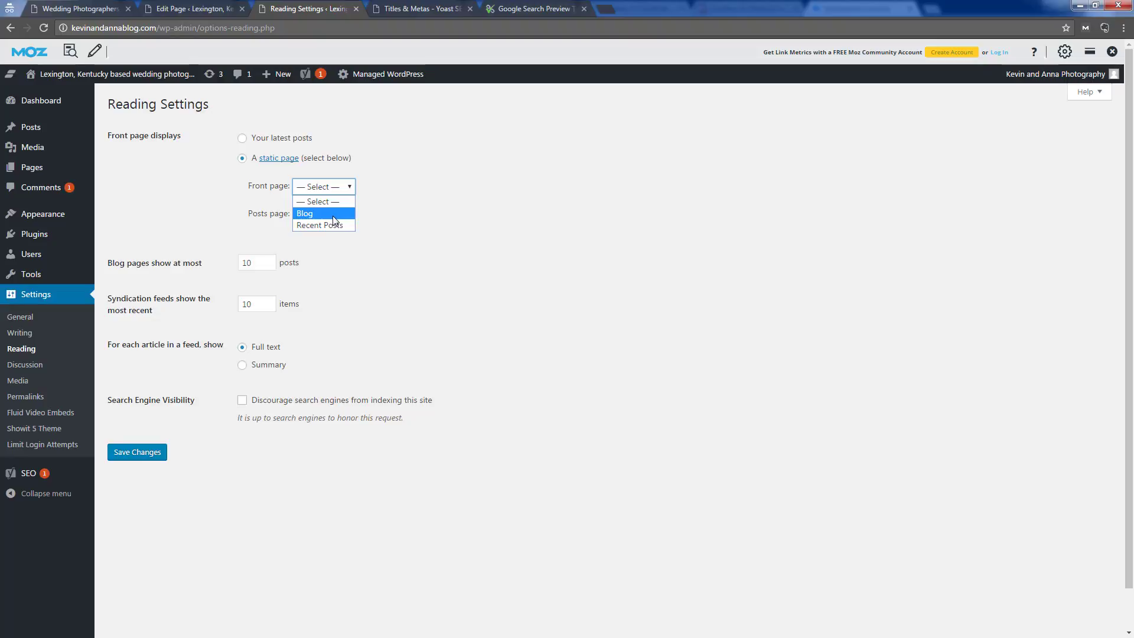
left_click(454, 216)
left_click(331, 188)
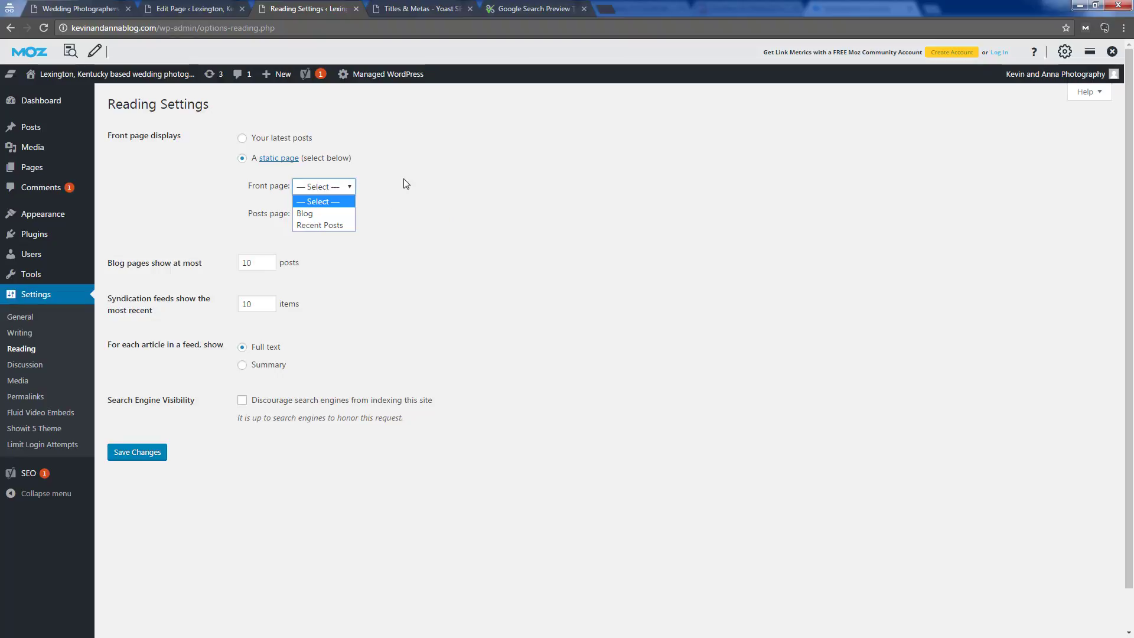
left_click(380, 190)
left_click(242, 138)
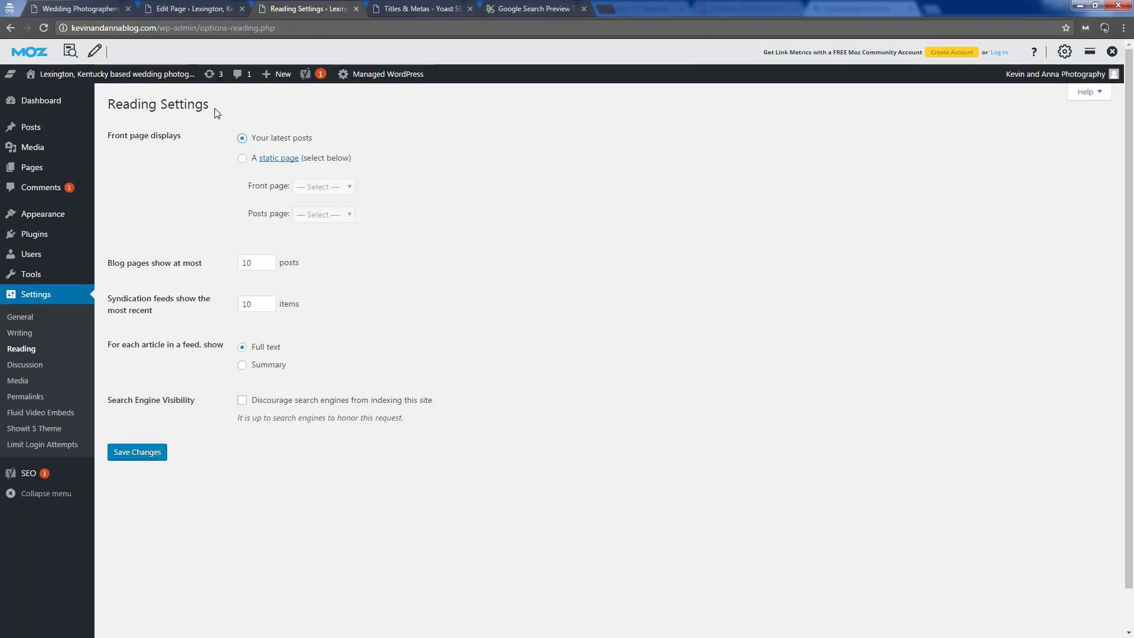
- Enlarge the Yoast homepage meta description template to read its full text and compare it with the live blog's on-page elements
left_click(413, 11)
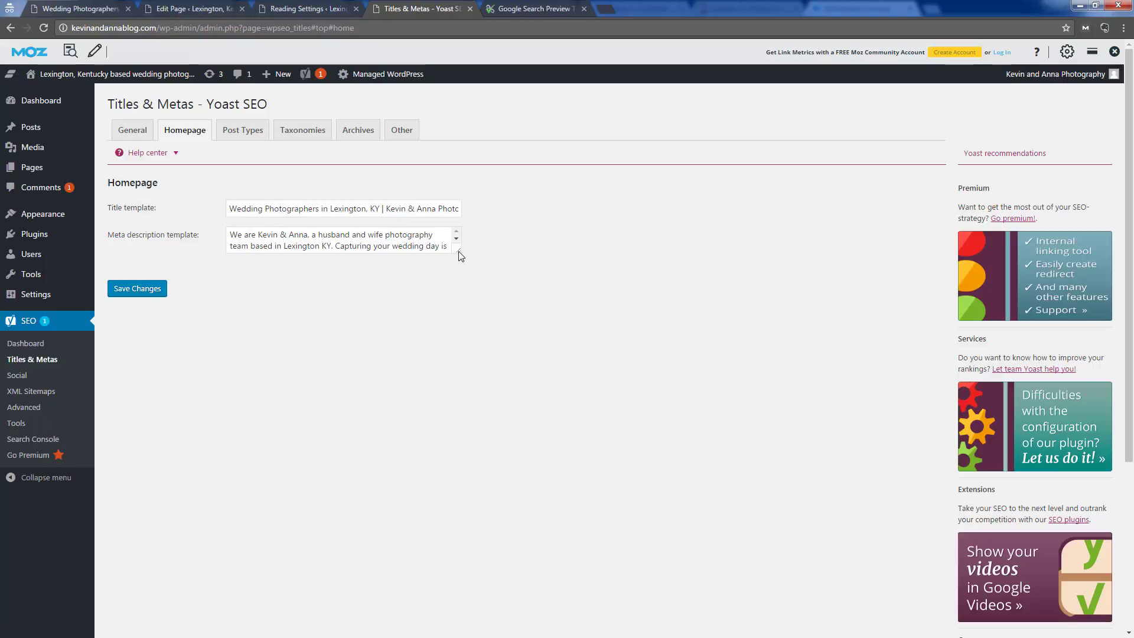
left_click_drag(458, 251, 473, 273)
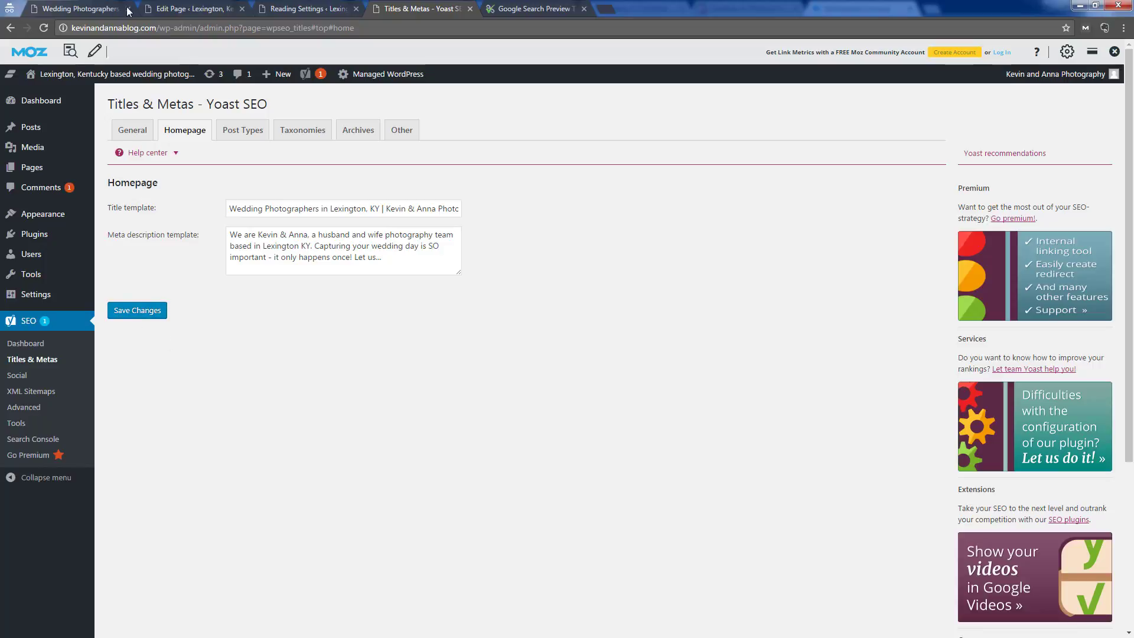
left_click(84, 10)
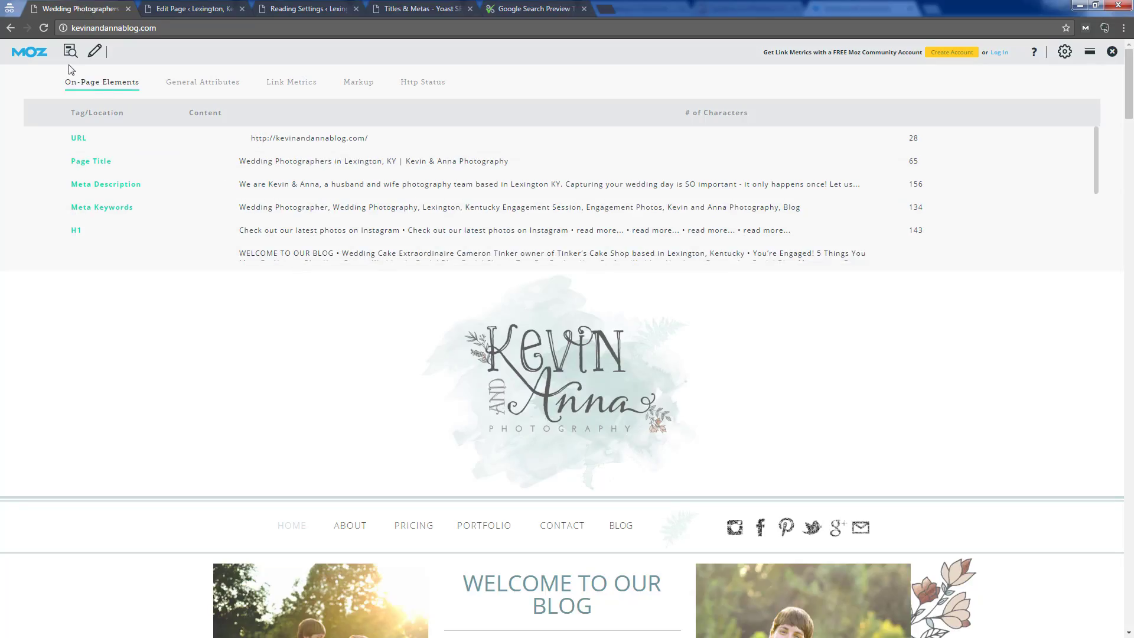
- Examine the live blog home page's welcome text, category links and latest post excerpts
scroll(503, 549, "down", 8)
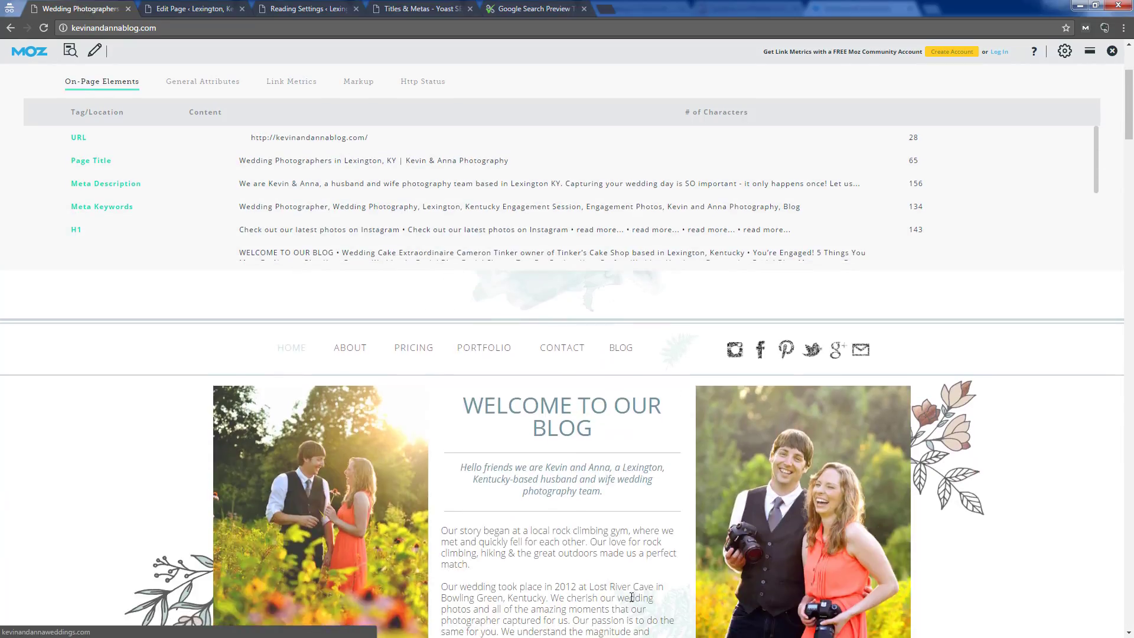
scroll(503, 550, "down", 5)
scroll(477, 515, "up", 10)
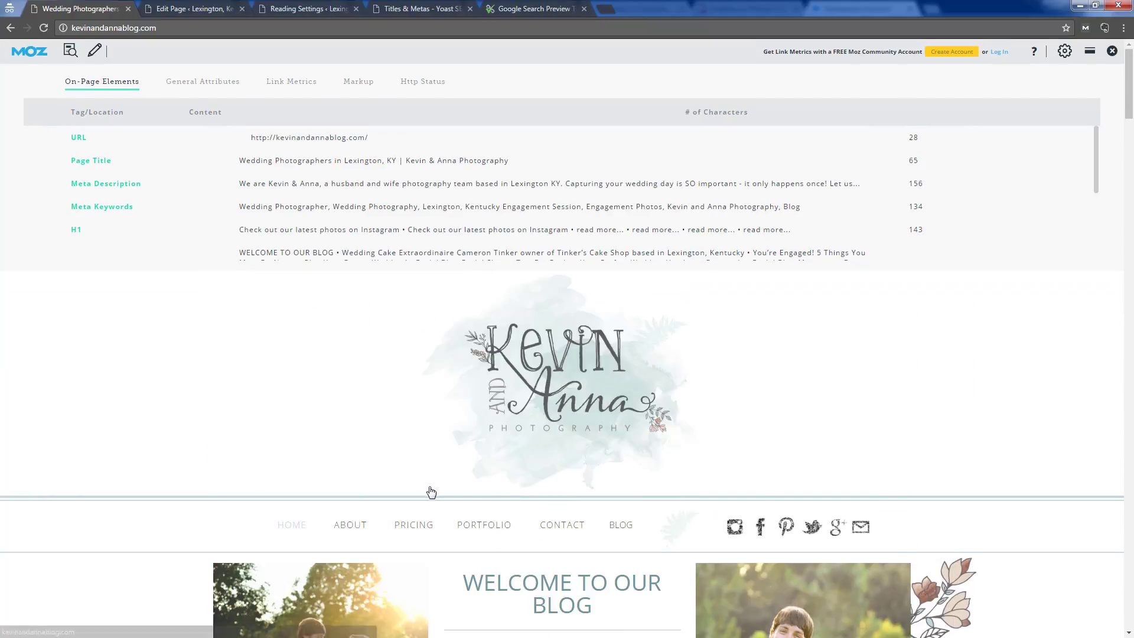
scroll(430, 493, "down", 4)
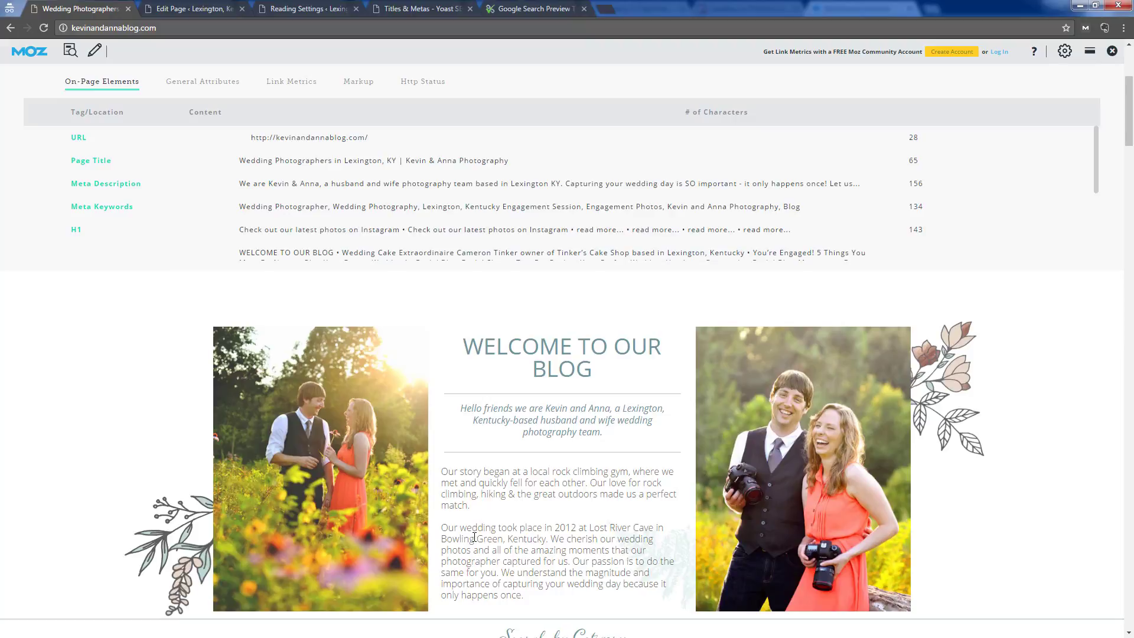
scroll(483, 522, "down", 2)
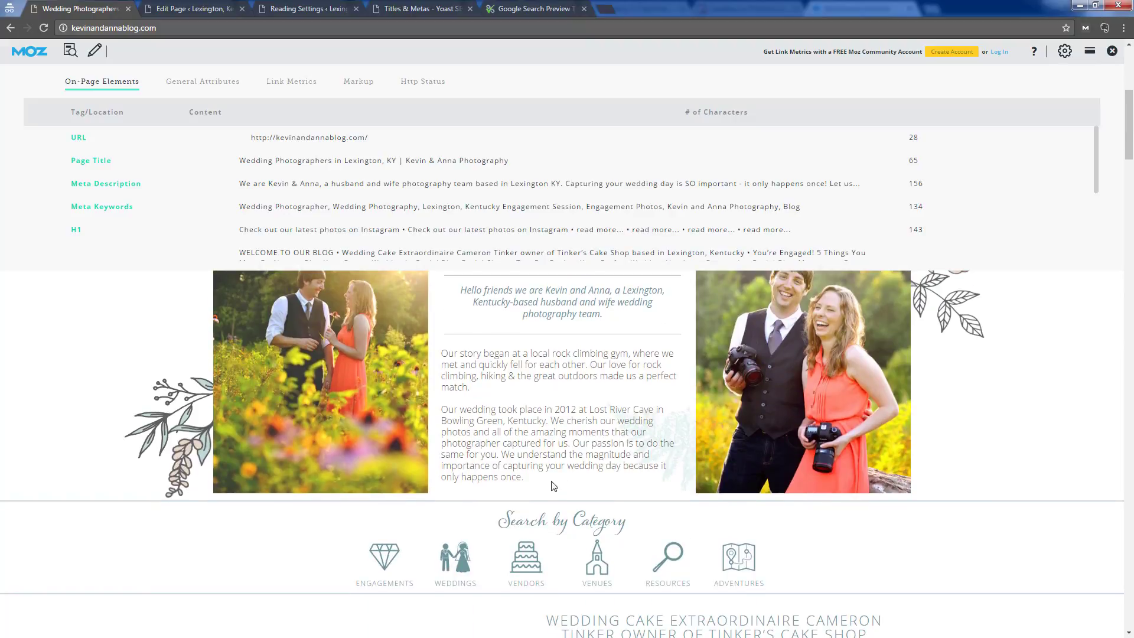
scroll(561, 484, "up", 5)
scroll(553, 485, "down", 2)
scroll(553, 486, "down", 20)
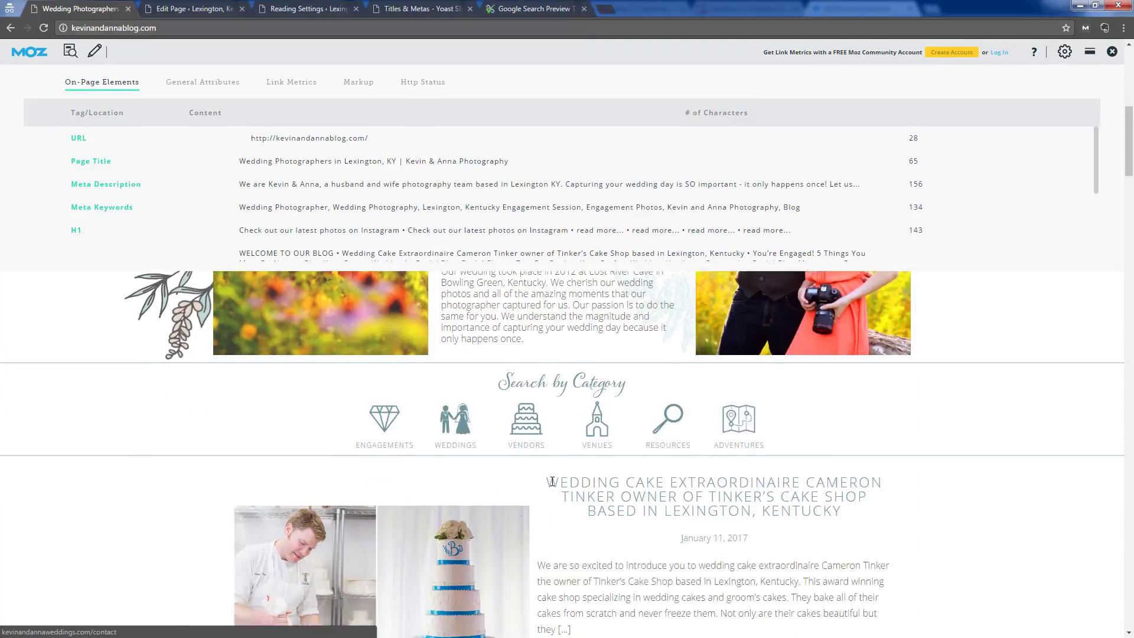
scroll(551, 476, "up", 1)
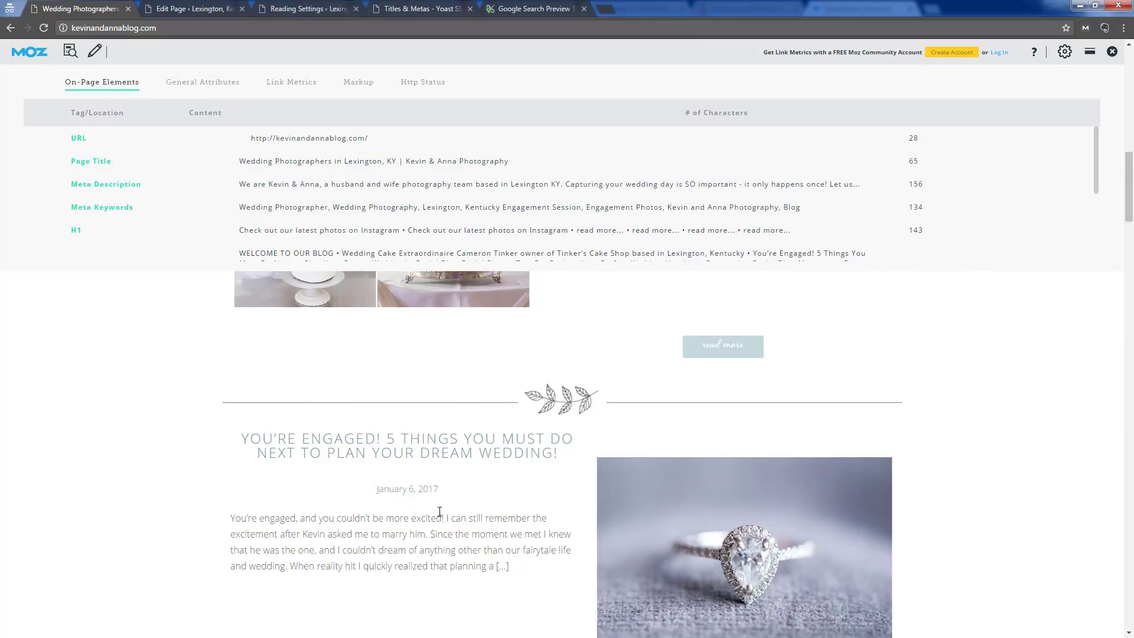
scroll(440, 511, "up", 20)
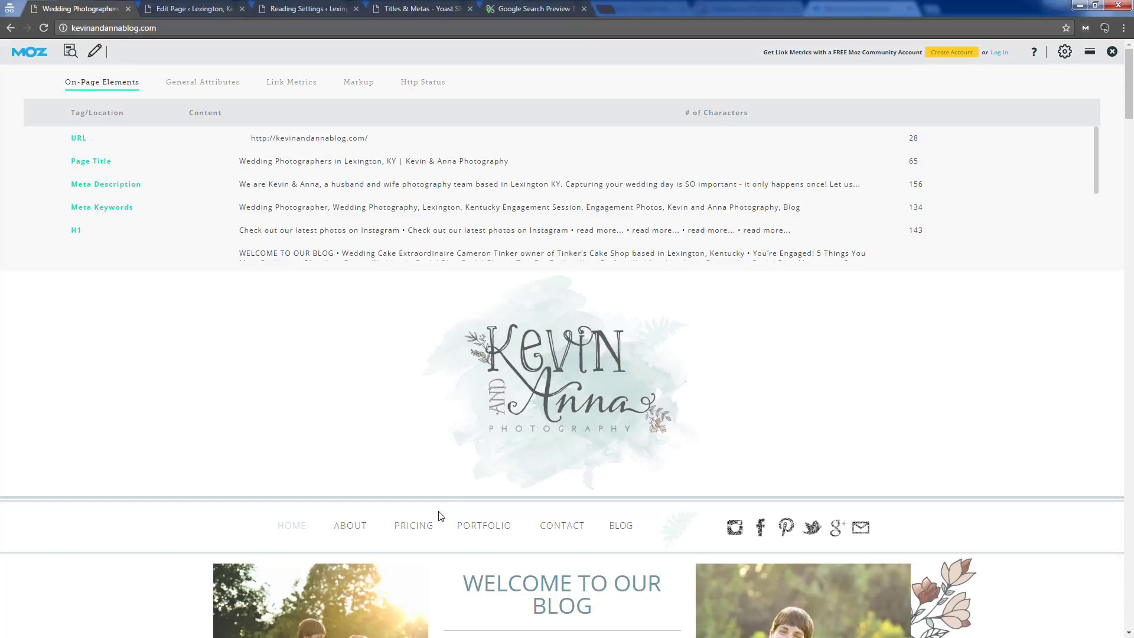
- Return to the Yoast homepage title and meta description templates and bring up the options for the site's pages
left_click(414, 9)
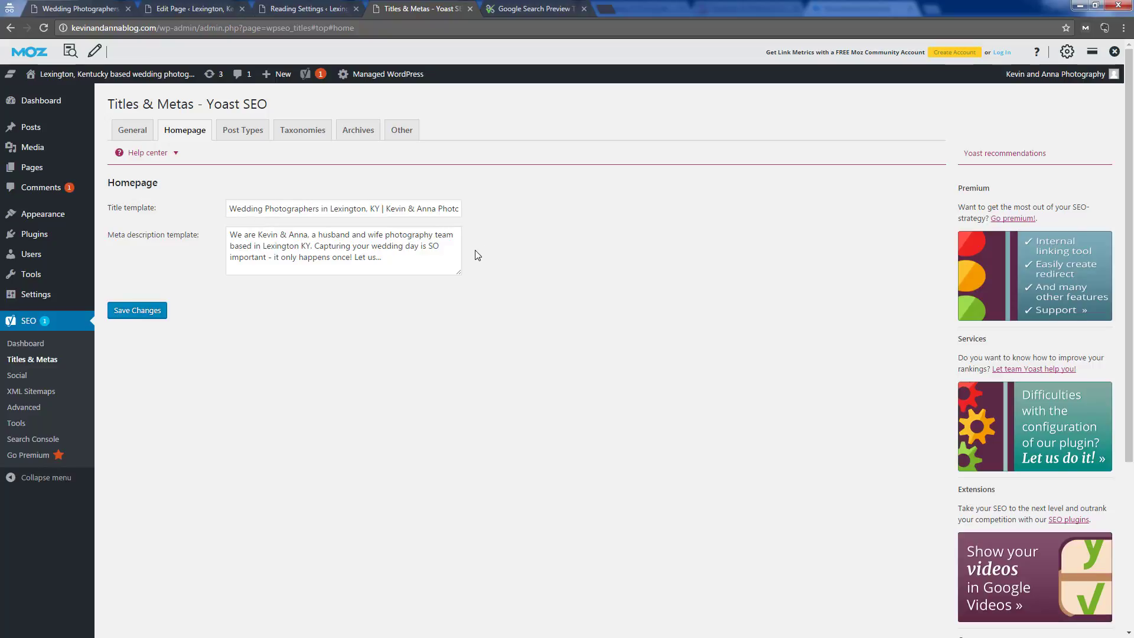
mouse_move(34, 170)
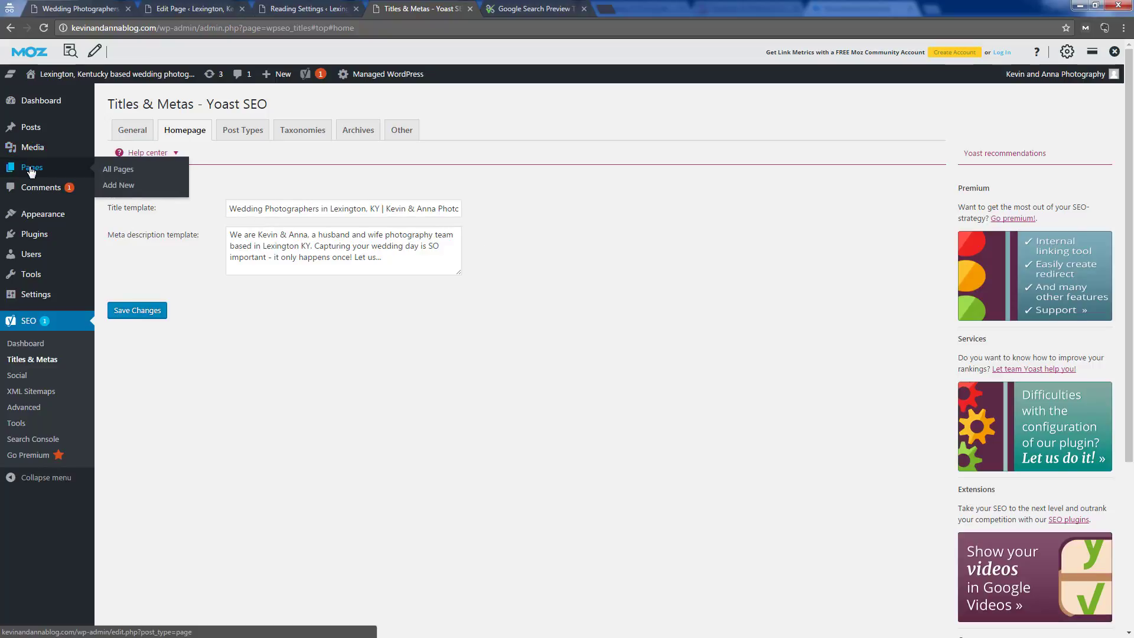